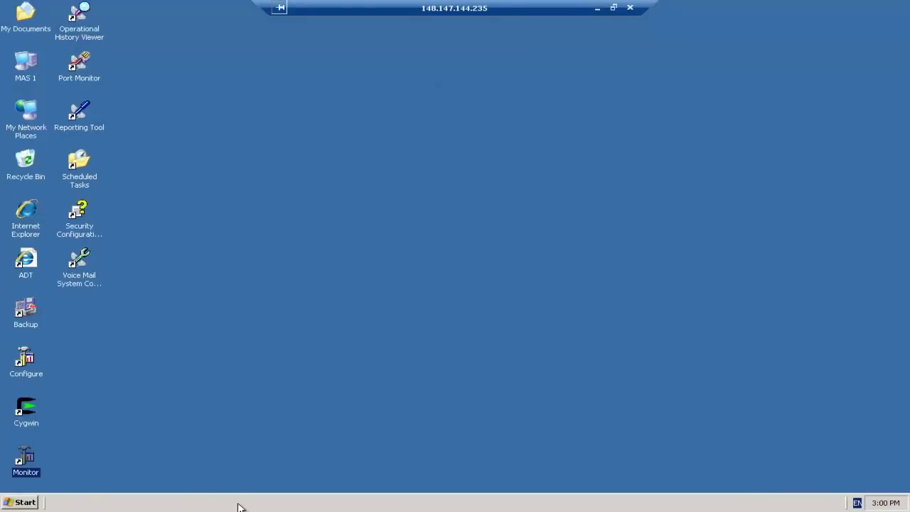
Step: Launch the Monitor services console and jump to the services starting with N
double_click(20, 462)
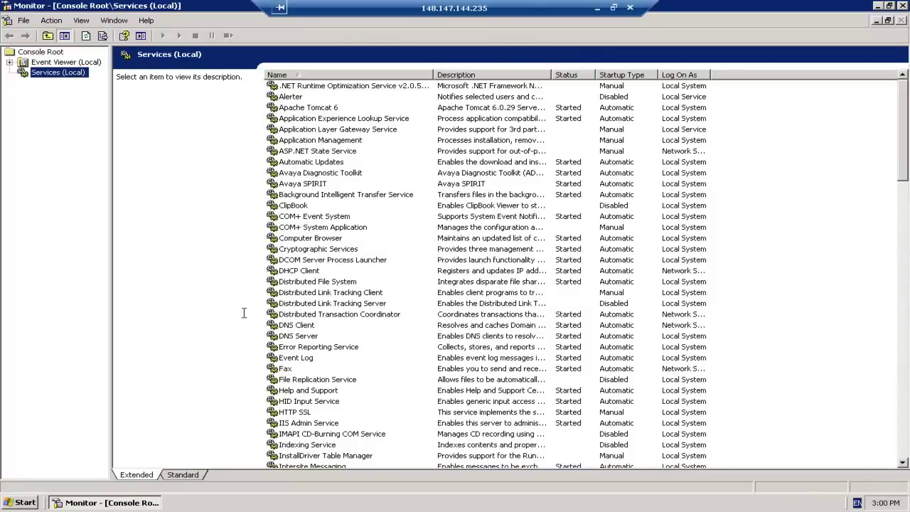
left_click(288, 284)
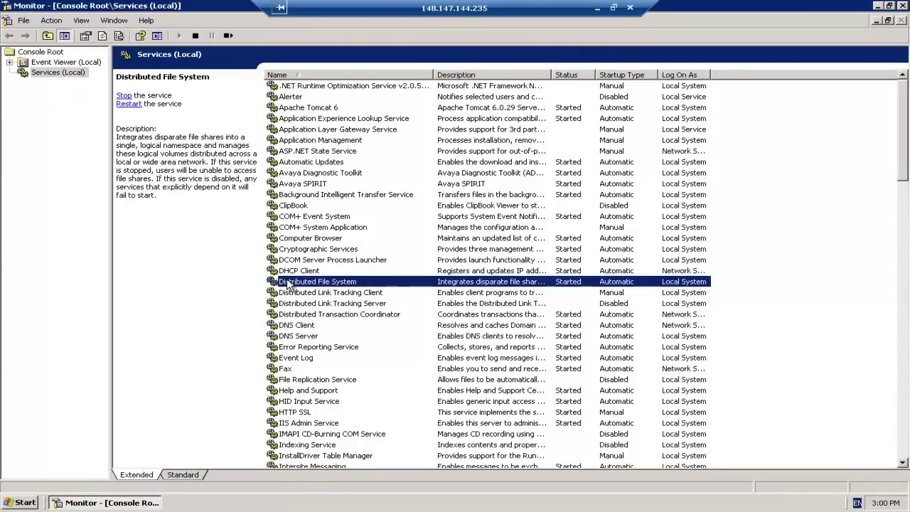
key("n")
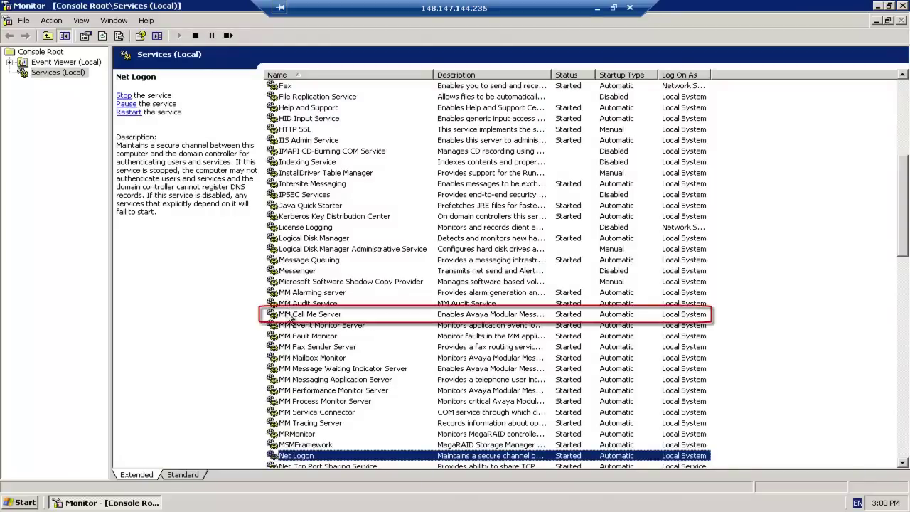
Step: Stop MM Call Me Server and apply a Manual startup type
double_click(290, 315)
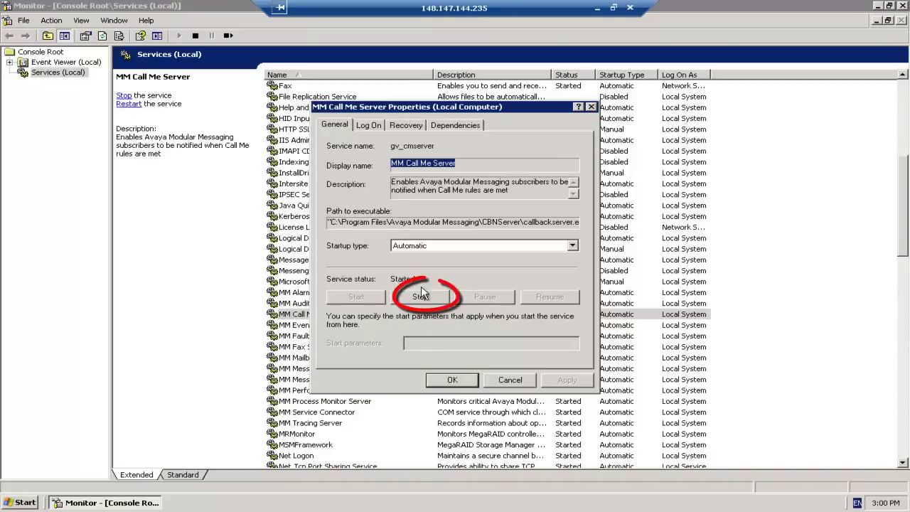
left_click(426, 296)
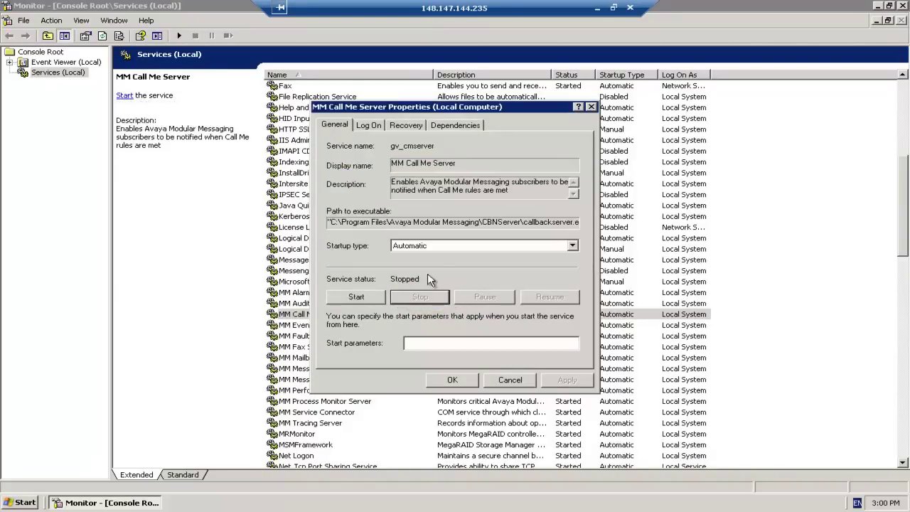
left_click(432, 249)
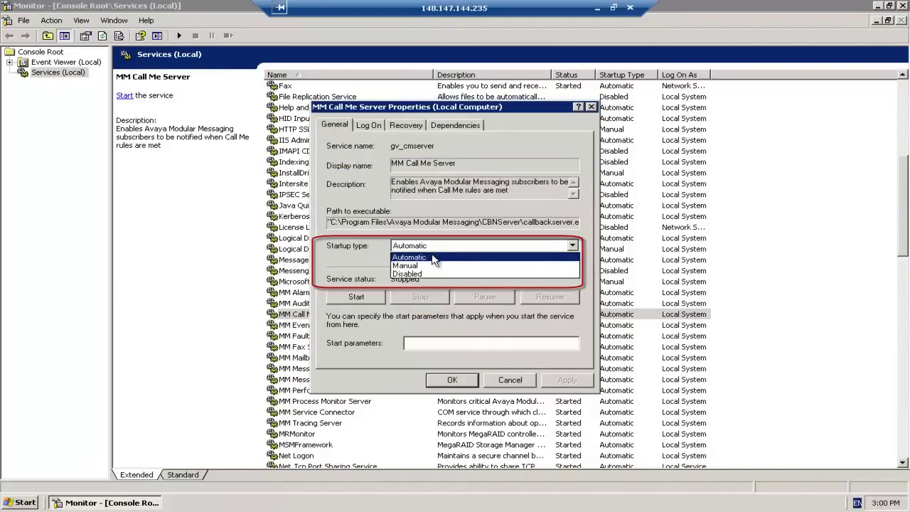
left_click(431, 266)
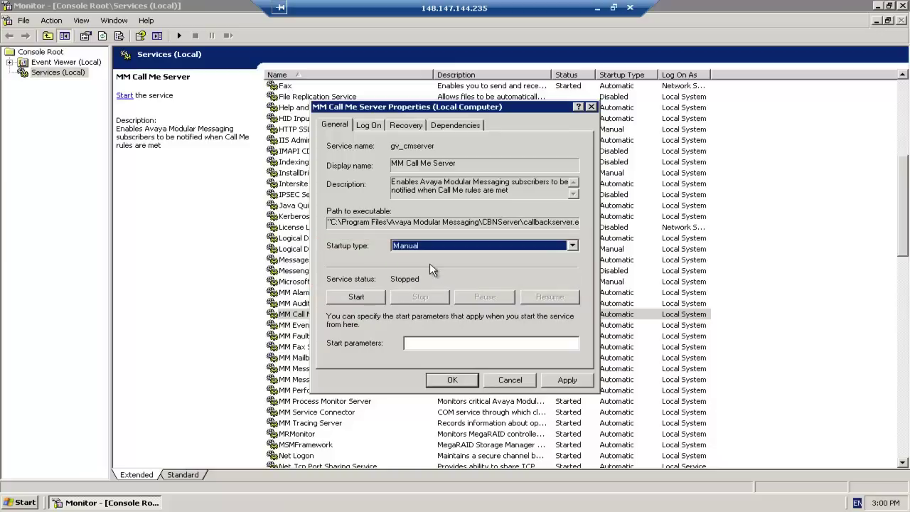
left_click(562, 380)
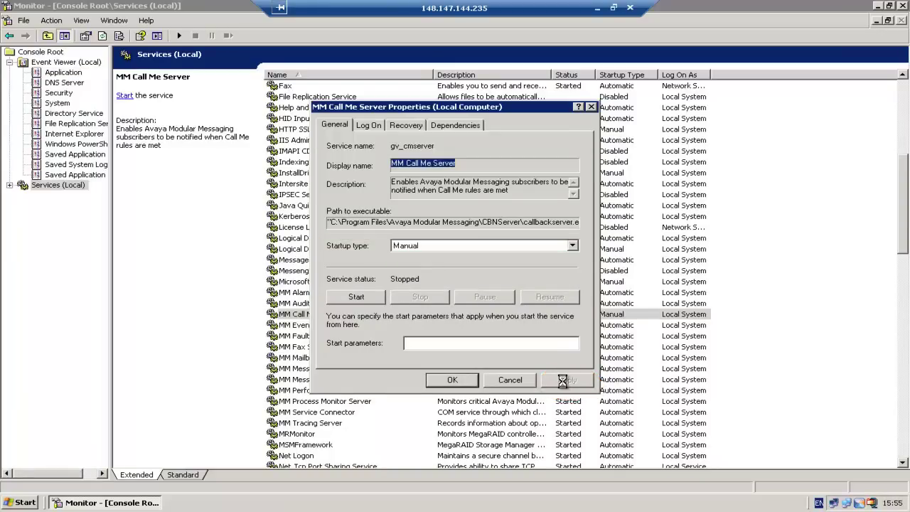
Step: Stop MM Message Waiting Indicator Server and switch its startup type to Manual
left_click(453, 380)
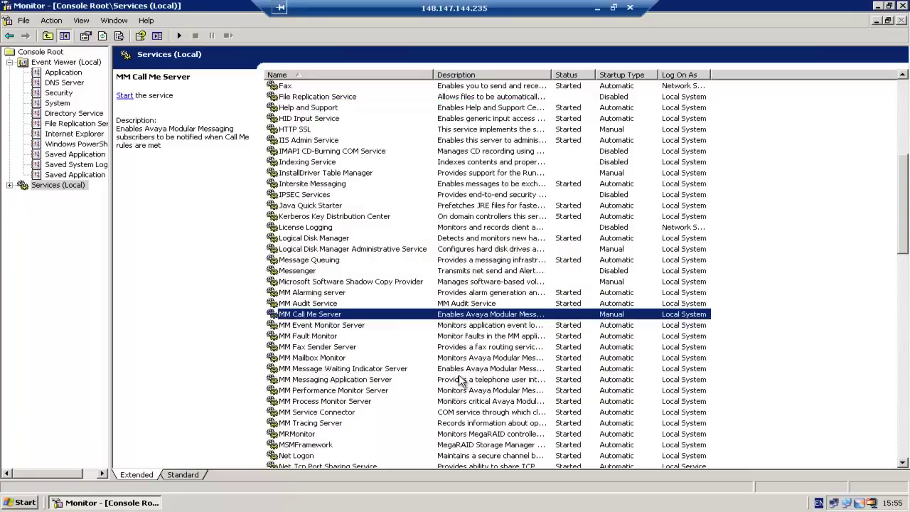
left_click(460, 381)
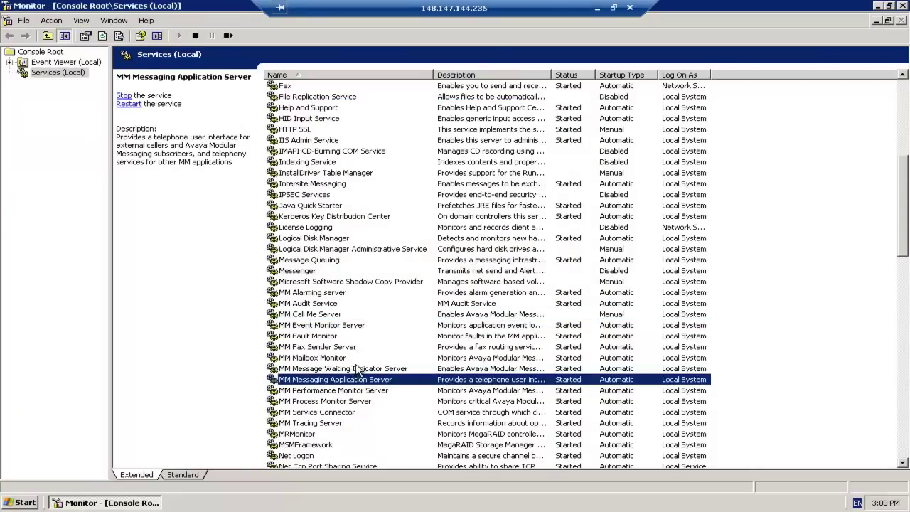
left_click(358, 370)
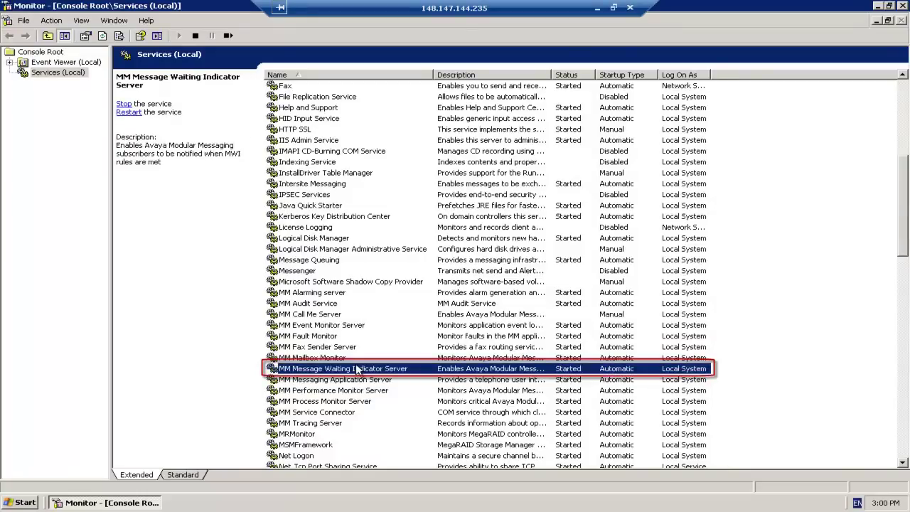
double_click(358, 369)
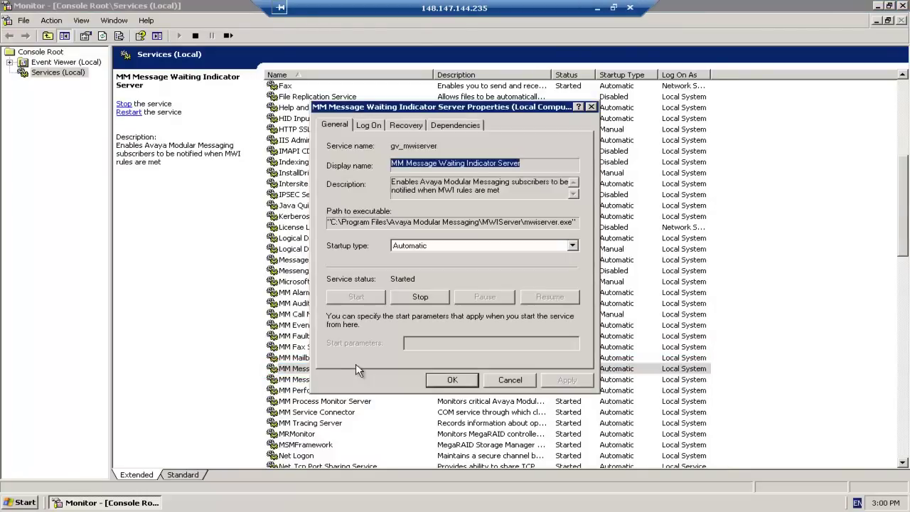
left_click(419, 297)
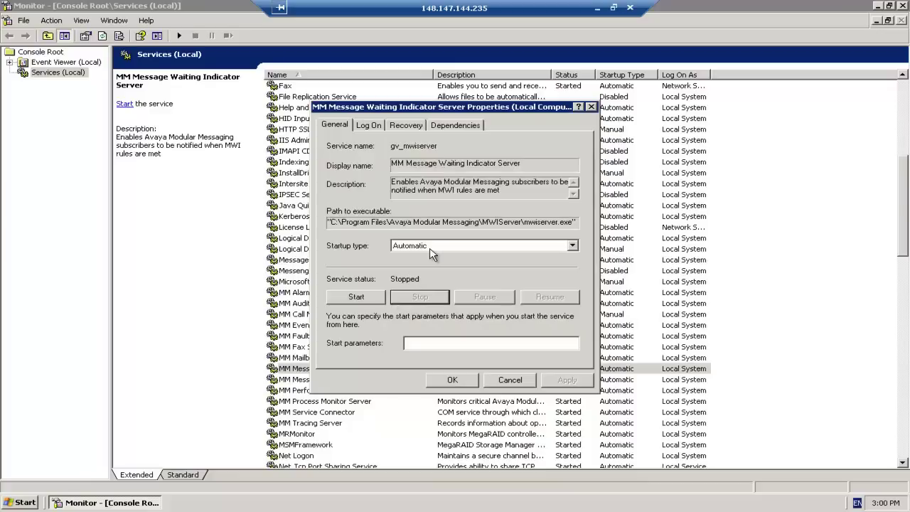
left_click(430, 249)
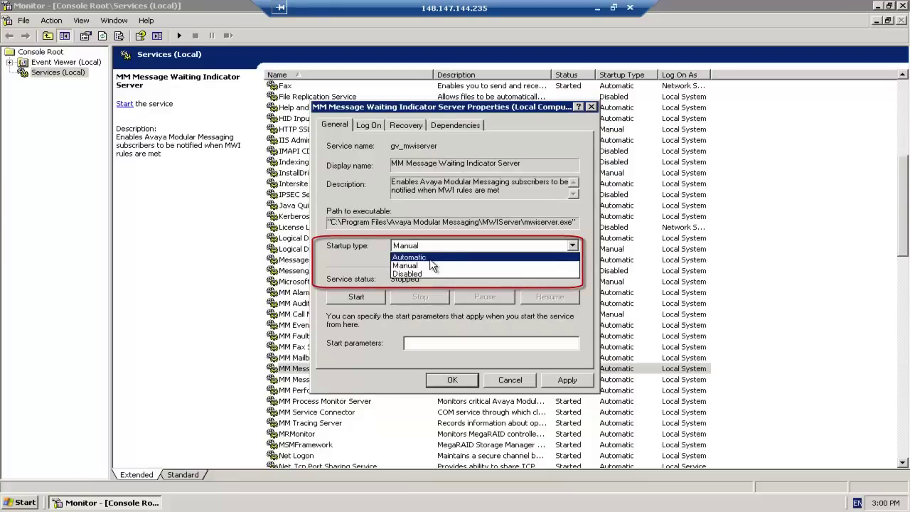
left_click(431, 265)
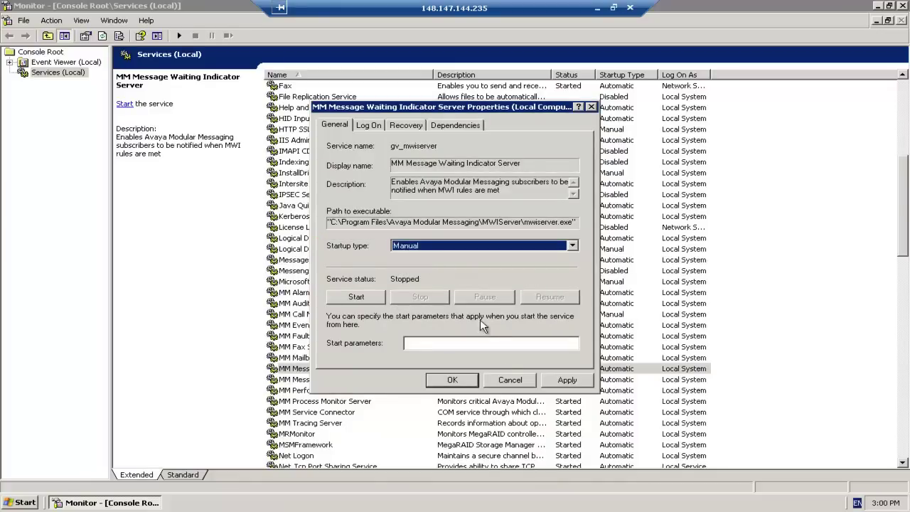
left_click(546, 386)
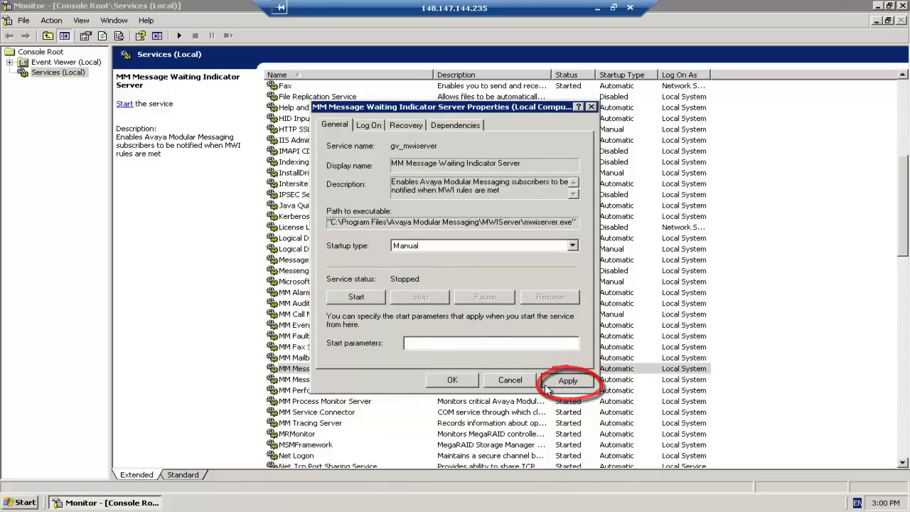
left_click(476, 384)
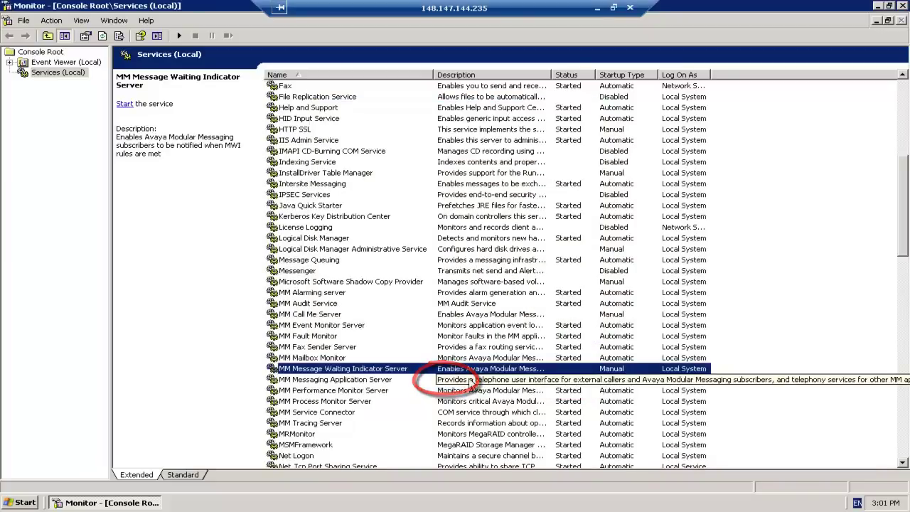
Step: Stop MM Mailbox Monitor, set its startup type to Manual, and close its properties
left_click(353, 358)
double_click(354, 358)
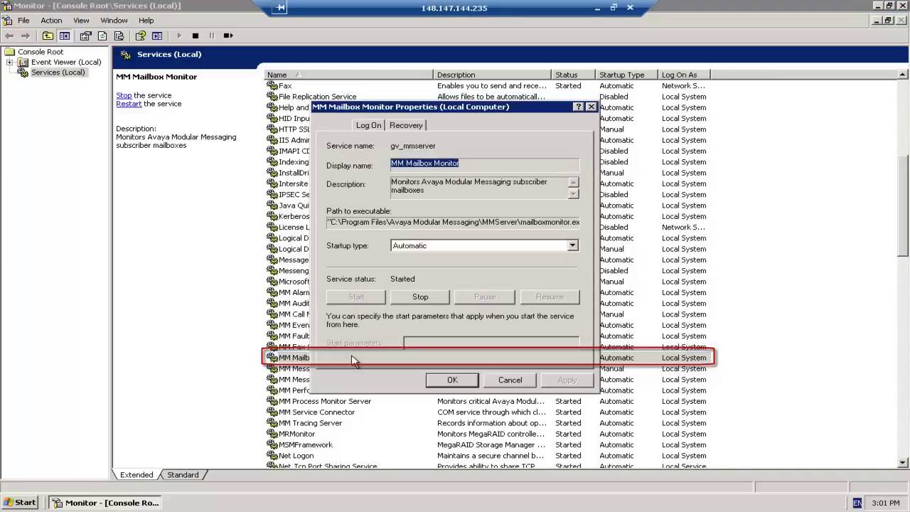
left_click(417, 299)
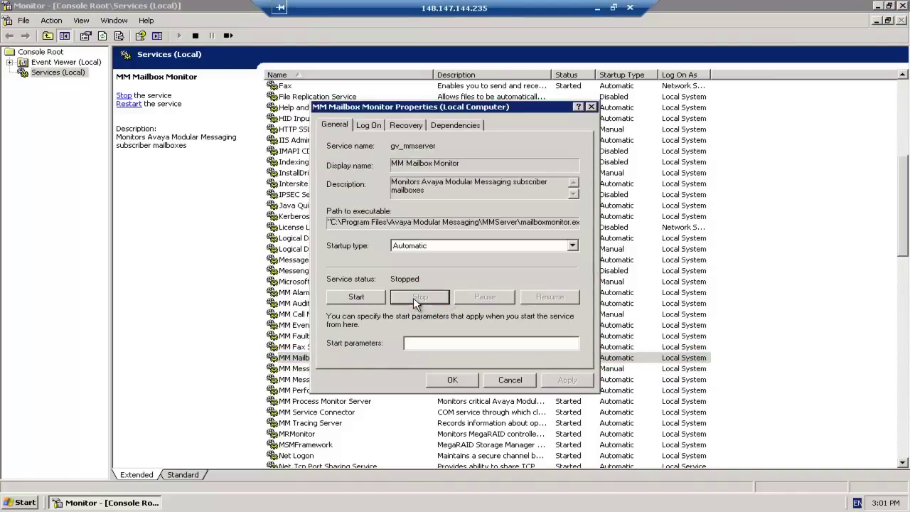
left_click(423, 251)
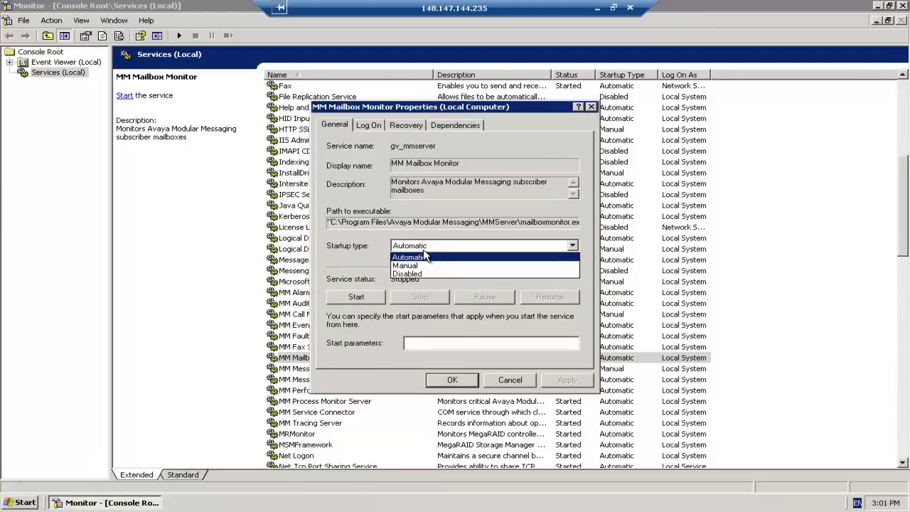
key("Down")
key("Return")
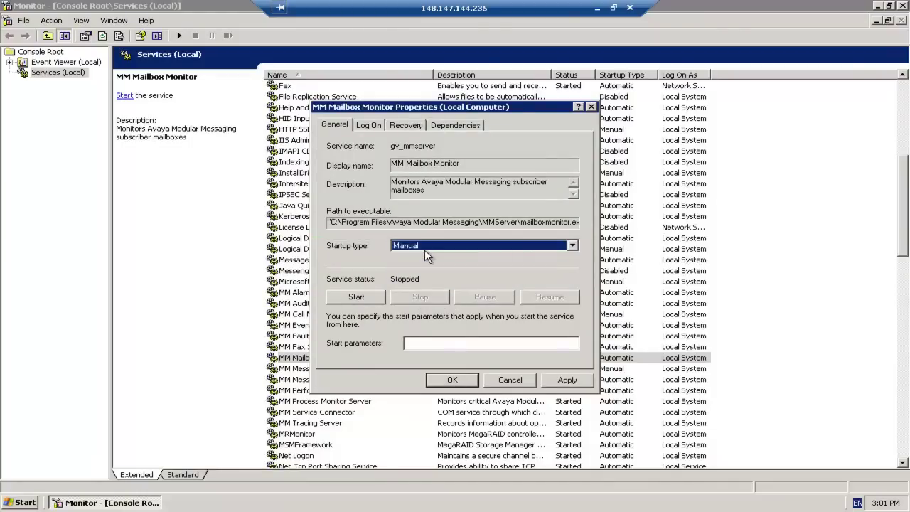
left_click(562, 380)
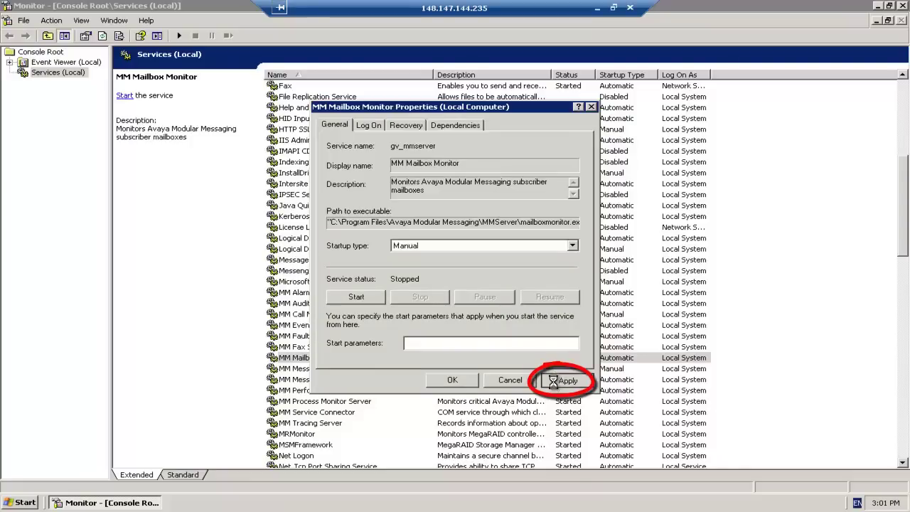
left_click(442, 382)
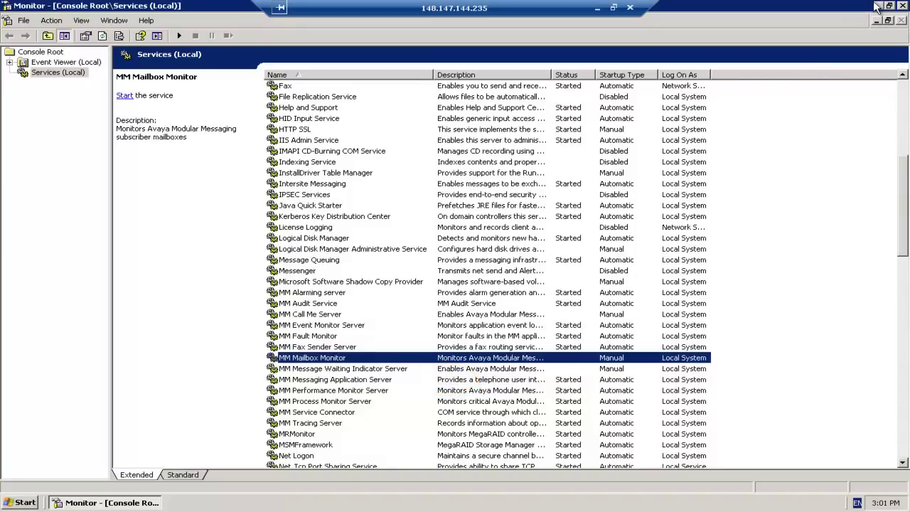
Step: Minimize Monitor and browse MAS 1's C drive to Program Files\Avaya Modular Messaging\MWIServer
left_click(877, 6)
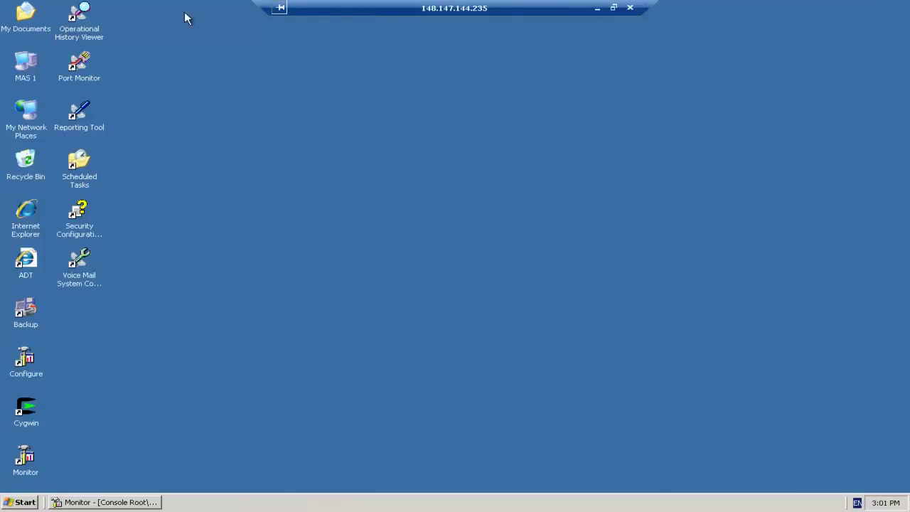
right_click(17, 65)
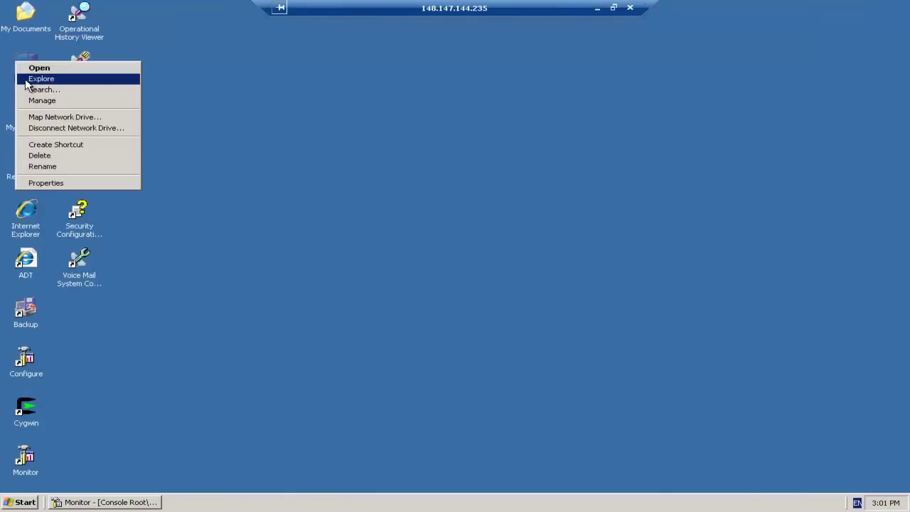
left_click(41, 79)
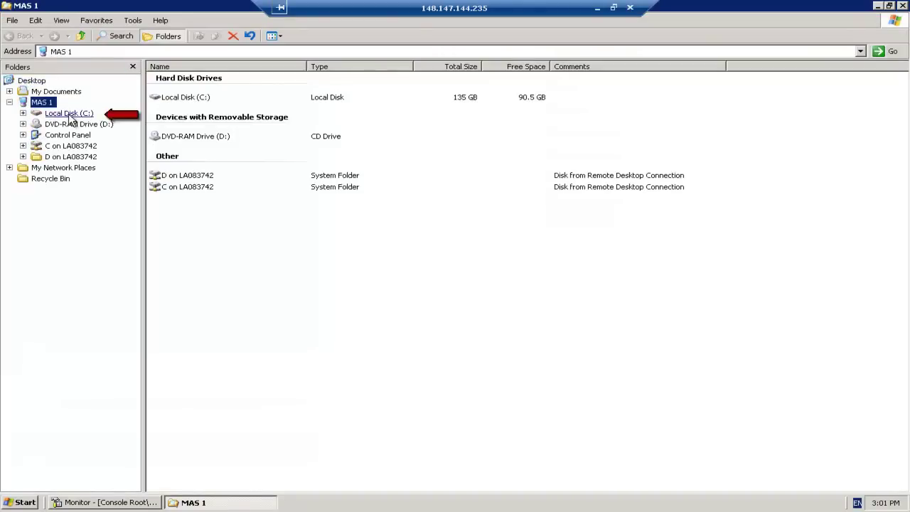
left_click(69, 115)
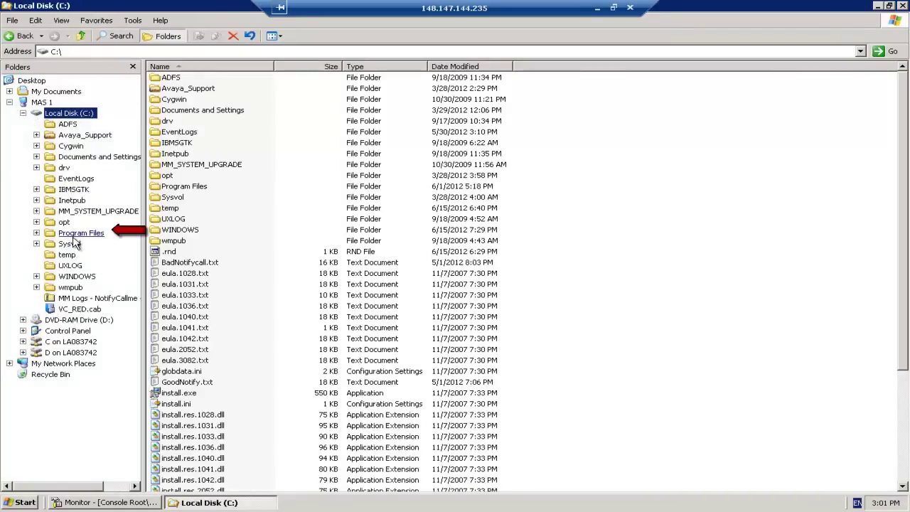
left_click(77, 234)
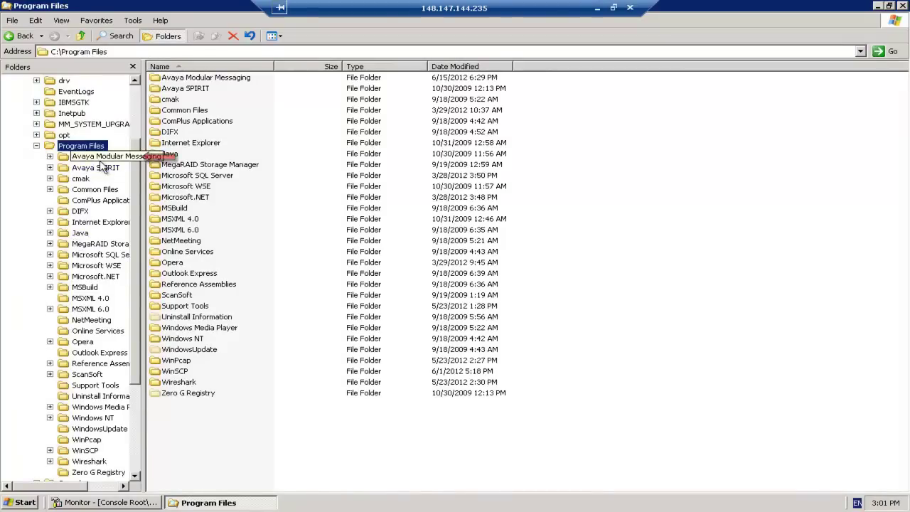
left_click(101, 160)
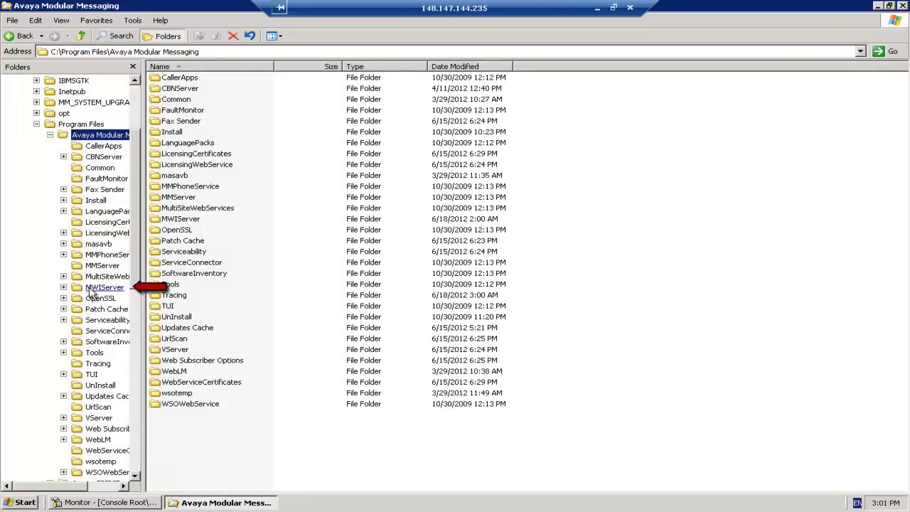
left_click(91, 289)
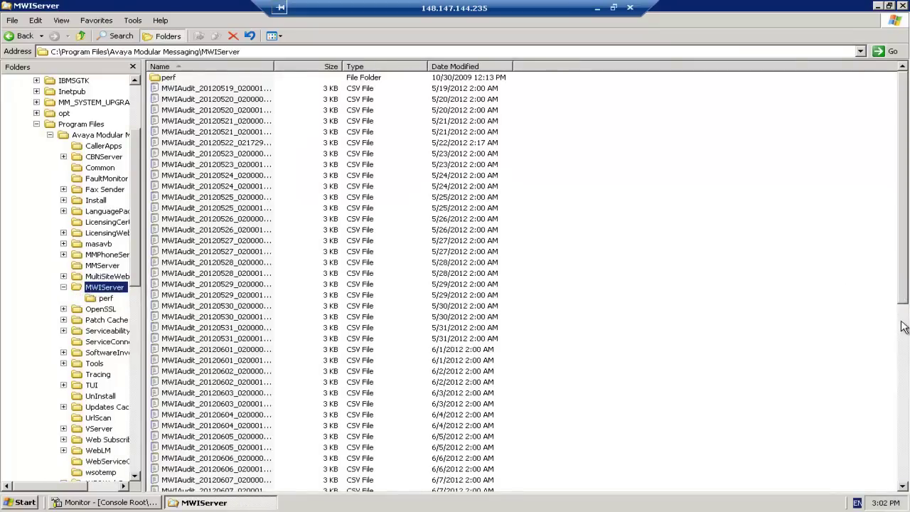
Step: Copy mwistate.mdb and paste a duplicate into the MWIServer folder
left_click_drag(904, 326, 903, 481)
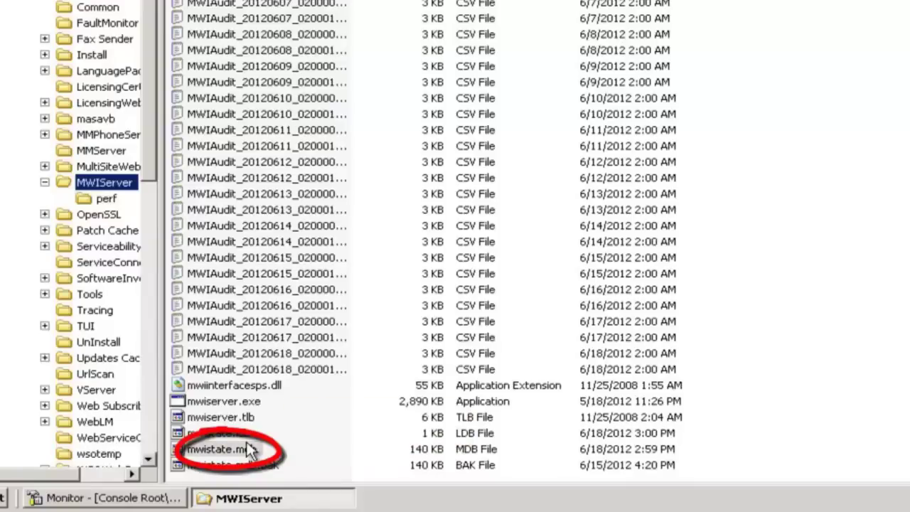
left_click(249, 450)
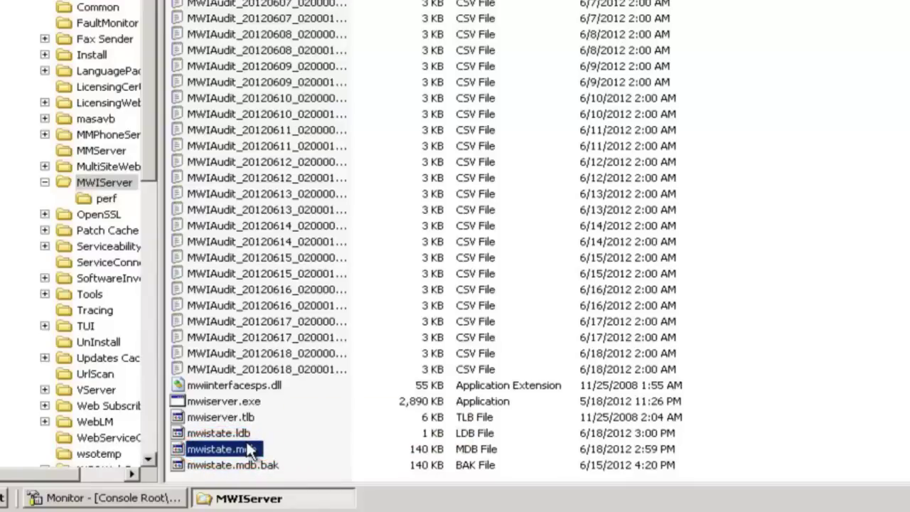
right_click(249, 450)
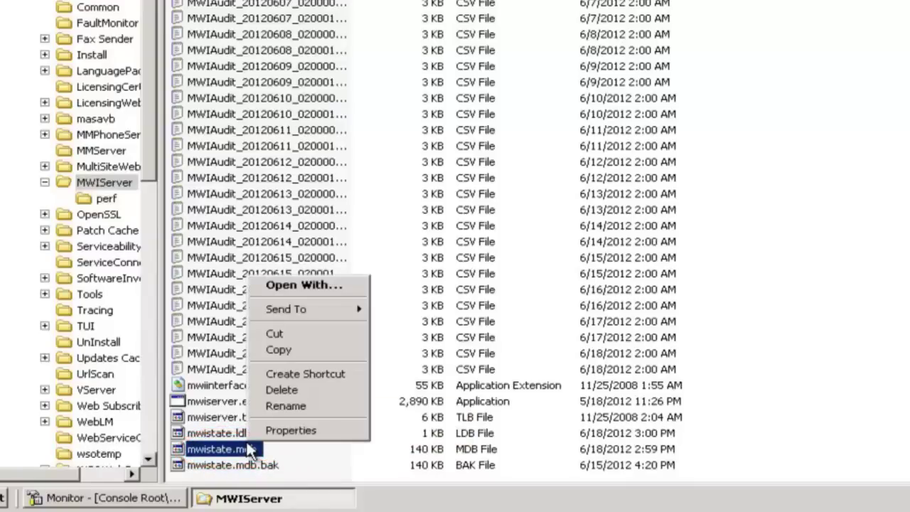
left_click(284, 352)
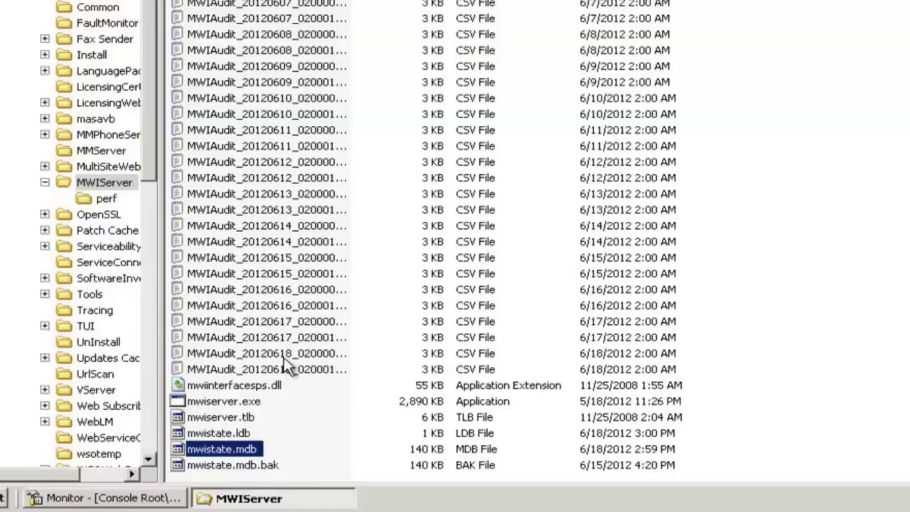
right_click(295, 397)
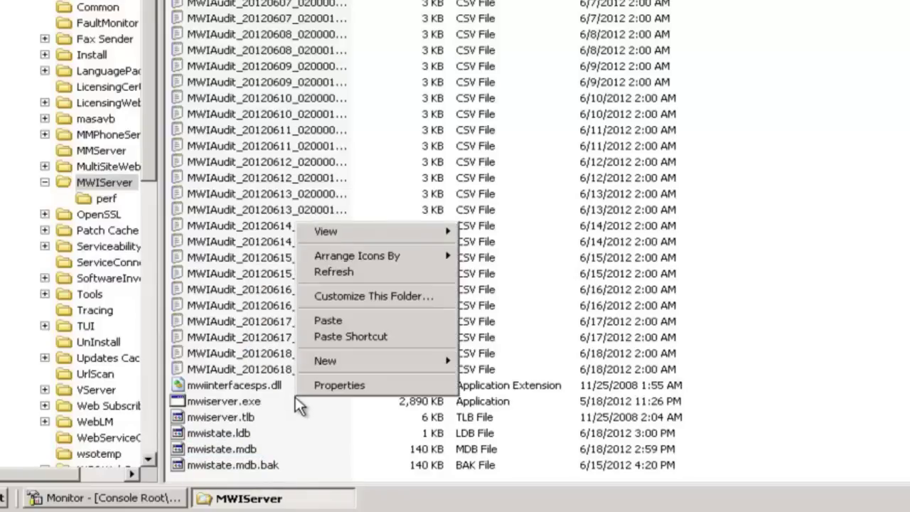
left_click(324, 320)
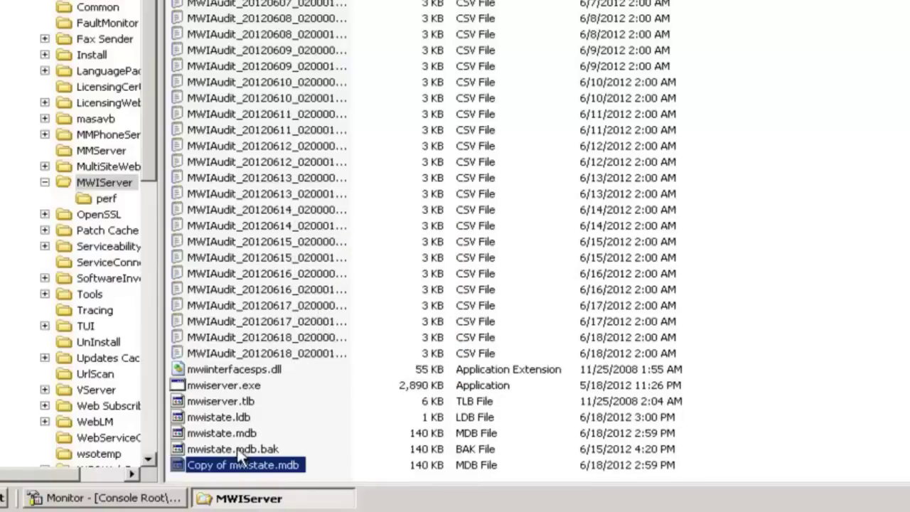
mouse_move(235, 450)
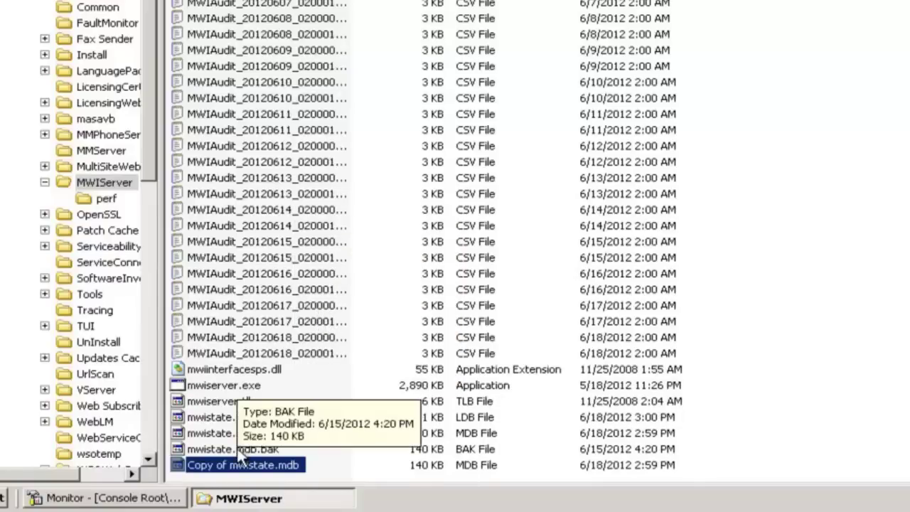
Step: Rename the duplicate to 'old_18_06_2012 mwistate.mdb' and delete the original mwistate.mdb
key("F2")
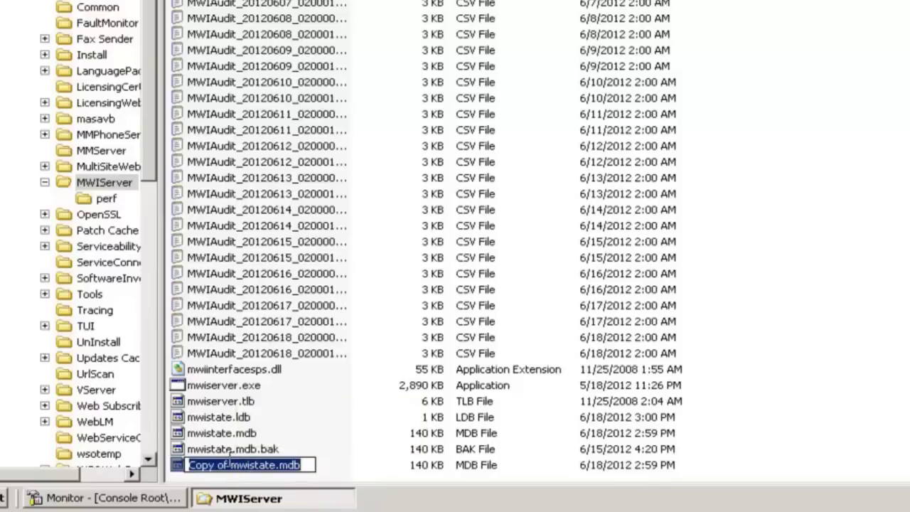
left_click(229, 462)
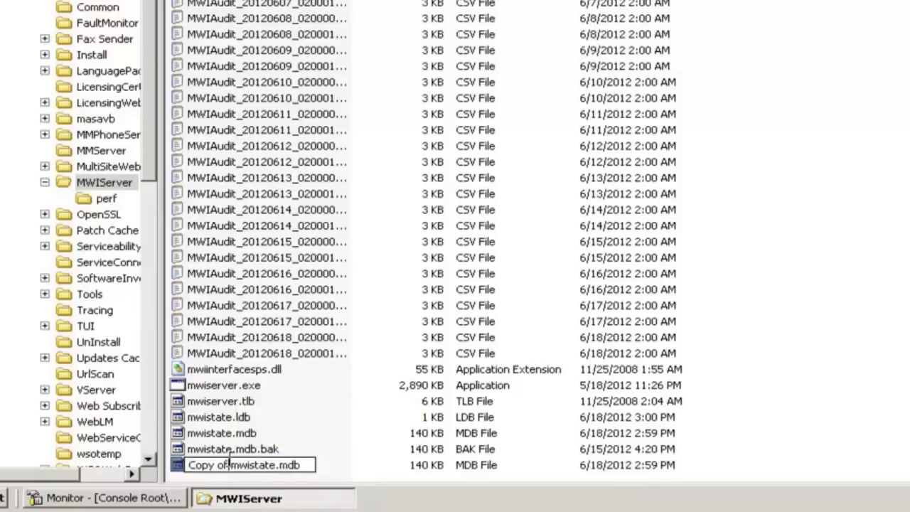
key("BackSpace")
key("BackSpace")
key("BackSpace")
key("BackSpace")
key("BackSpace")
key("BackSpace")
key("BackSpace")
type("old")
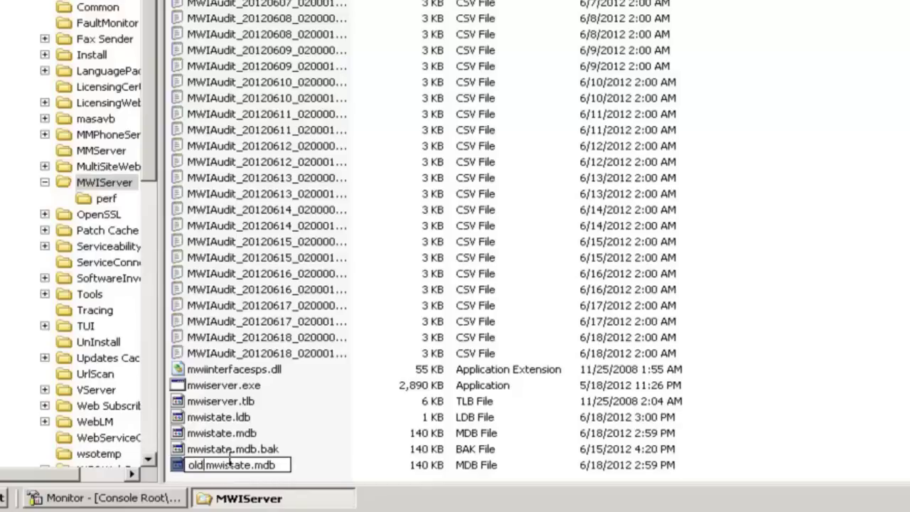
type("_")
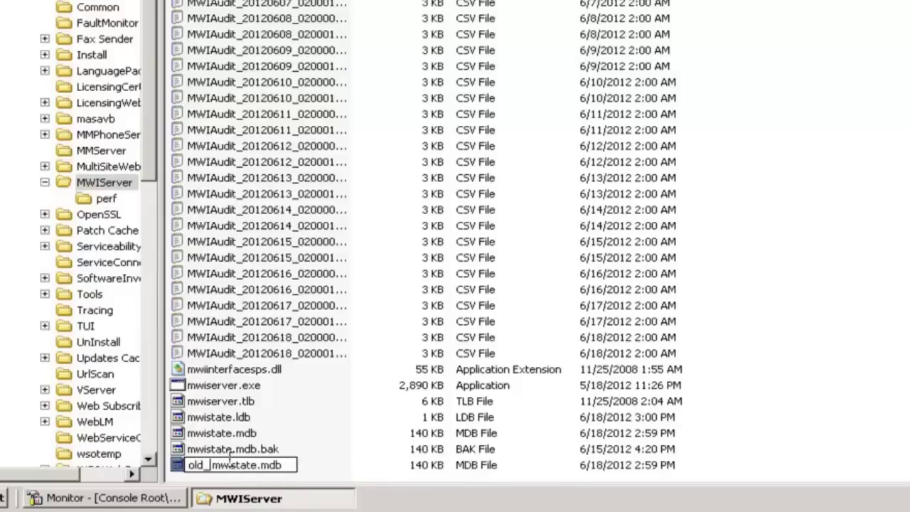
type("18")
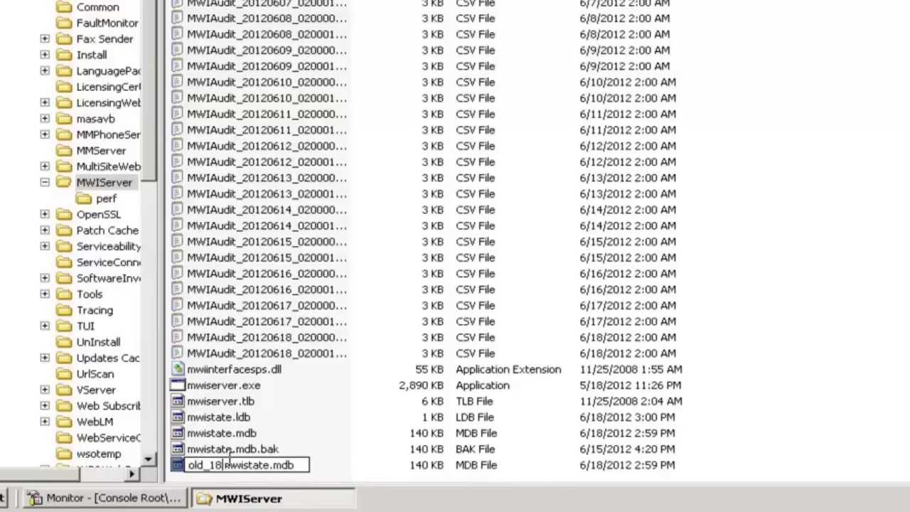
type("_0")
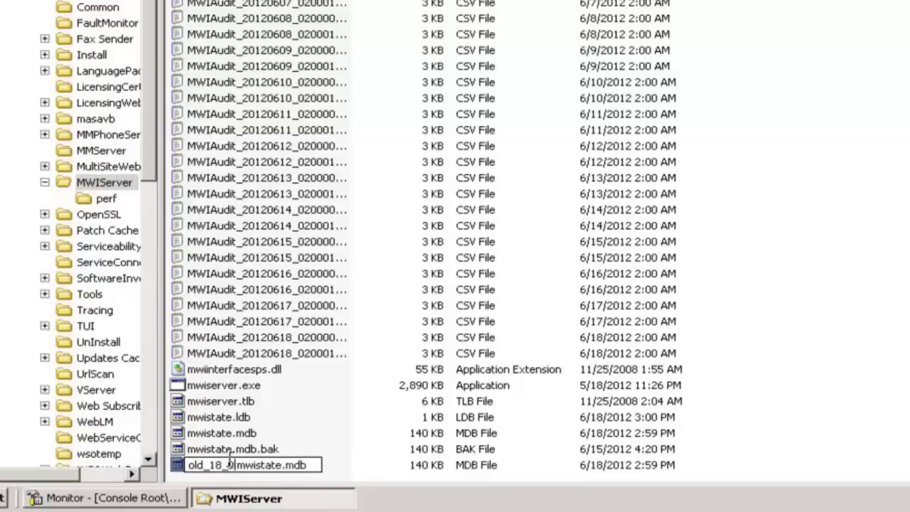
type("6_2")
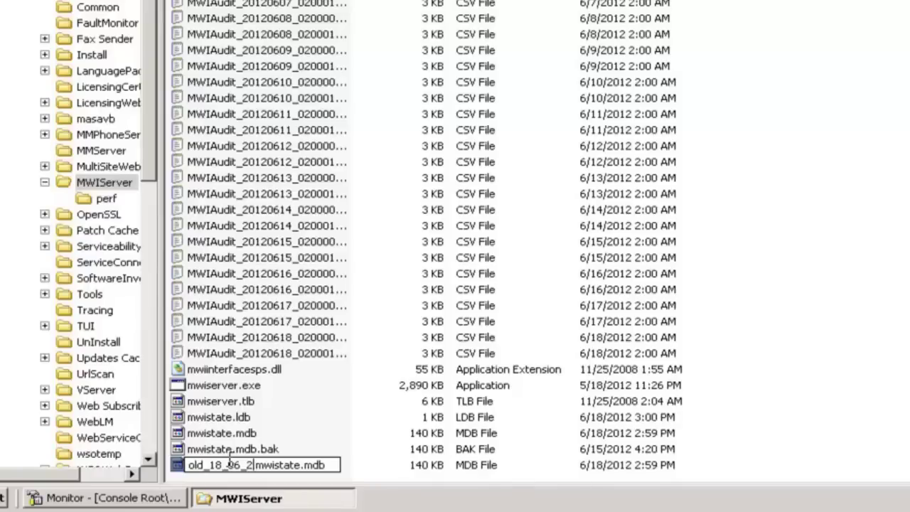
type("012")
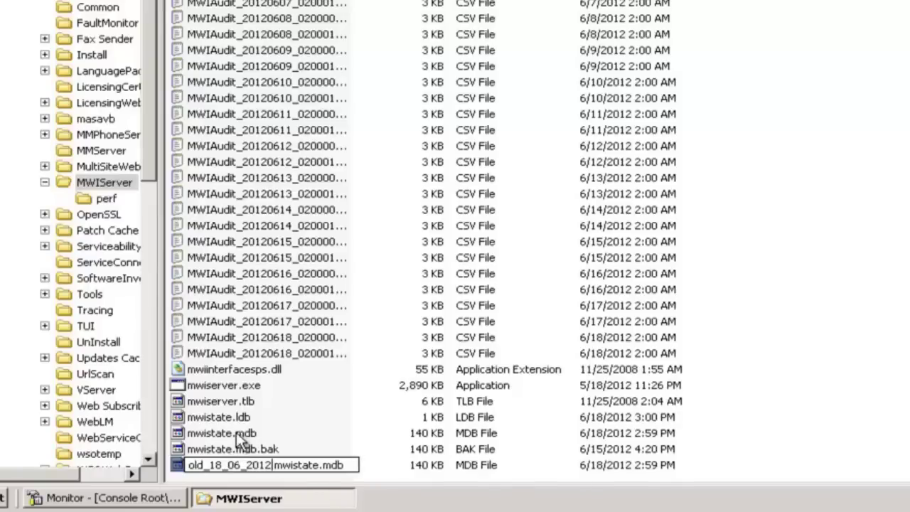
left_click(237, 435)
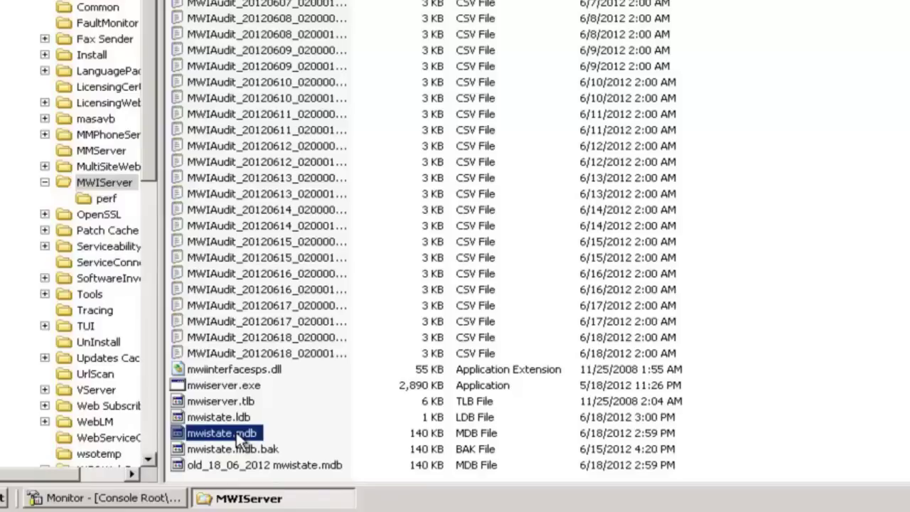
key("Delete")
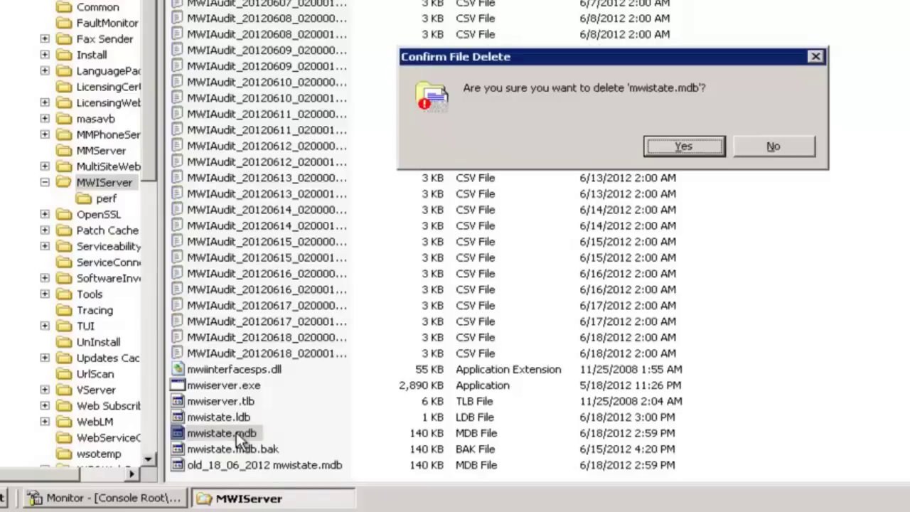
key("Return")
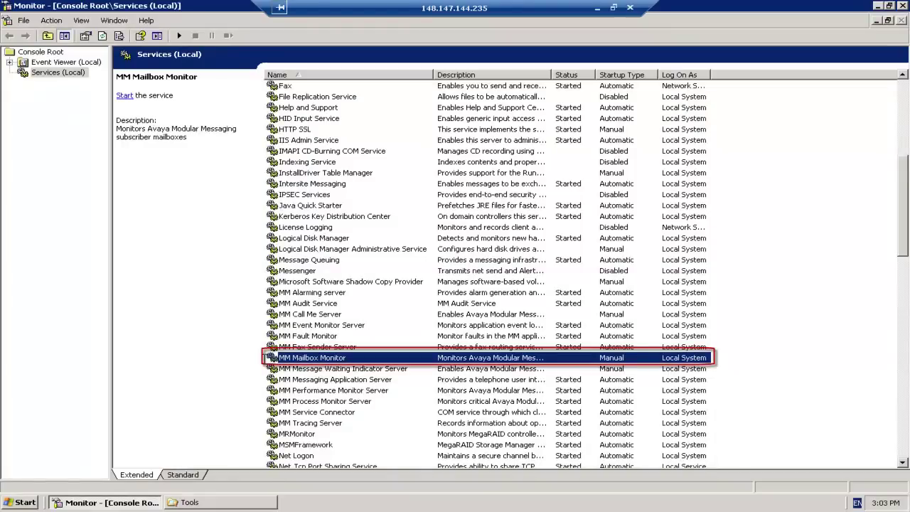
Step: Set MM Mailbox Monitor to Automatic startup and start the service
double_click(427, 358)
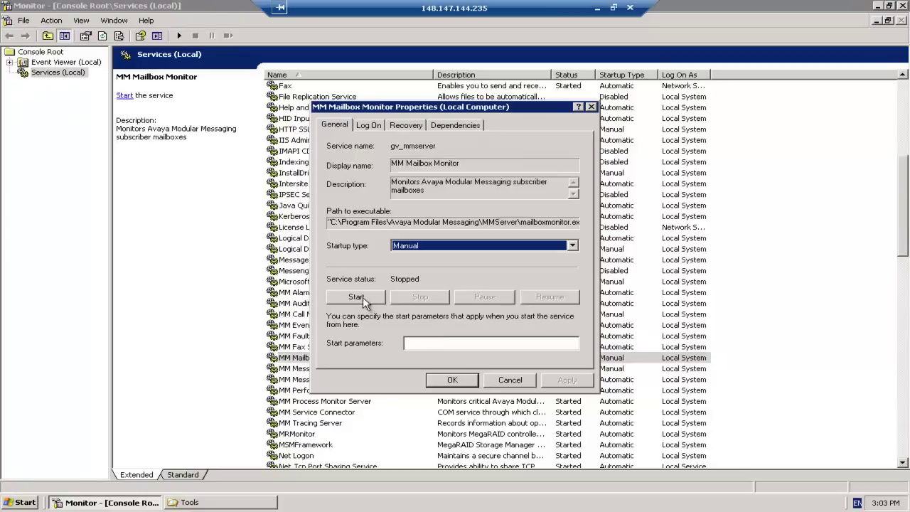
scroll(415, 255, "up", 1)
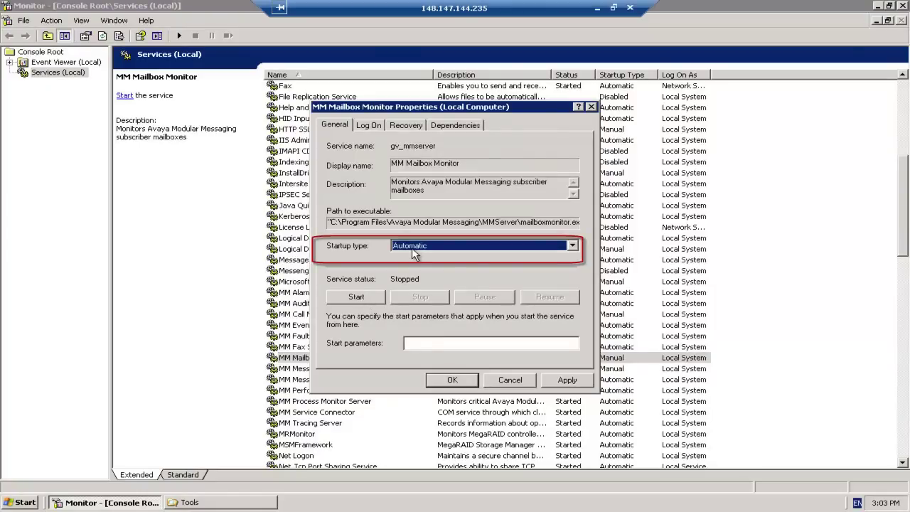
left_click(560, 380)
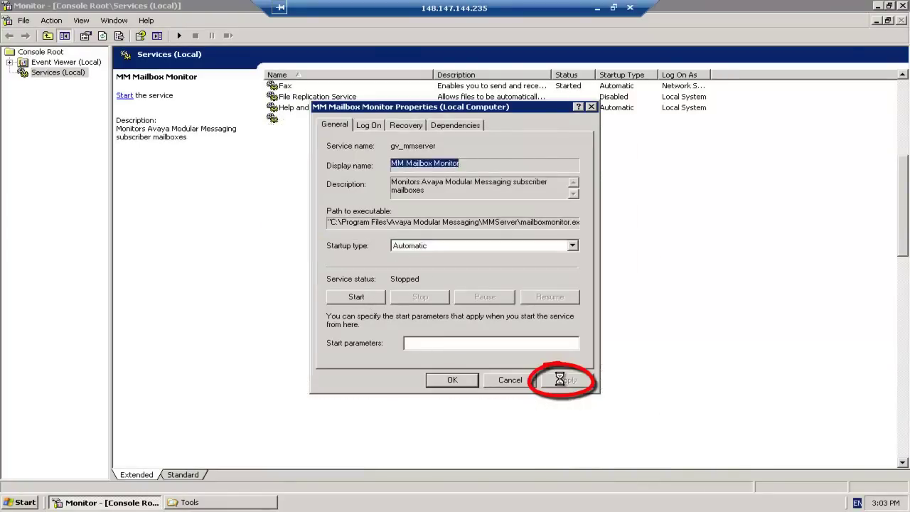
left_click(342, 305)
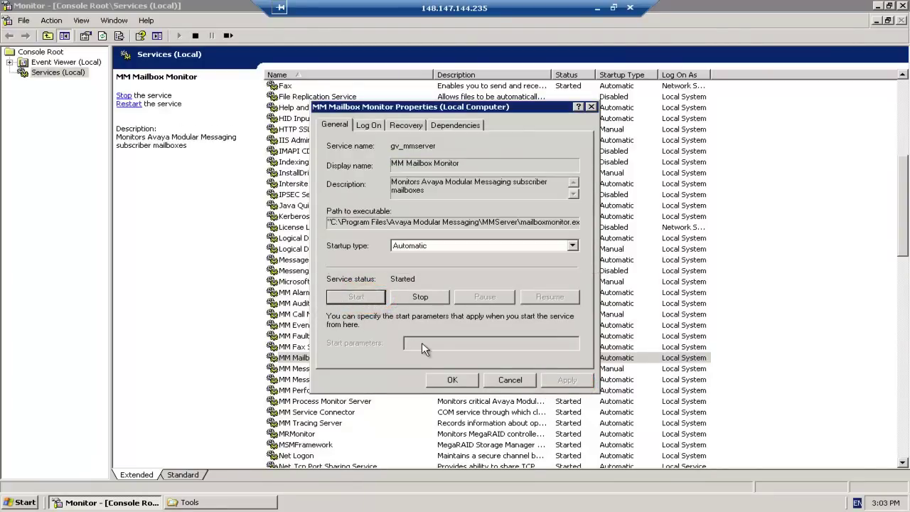
left_click(429, 380)
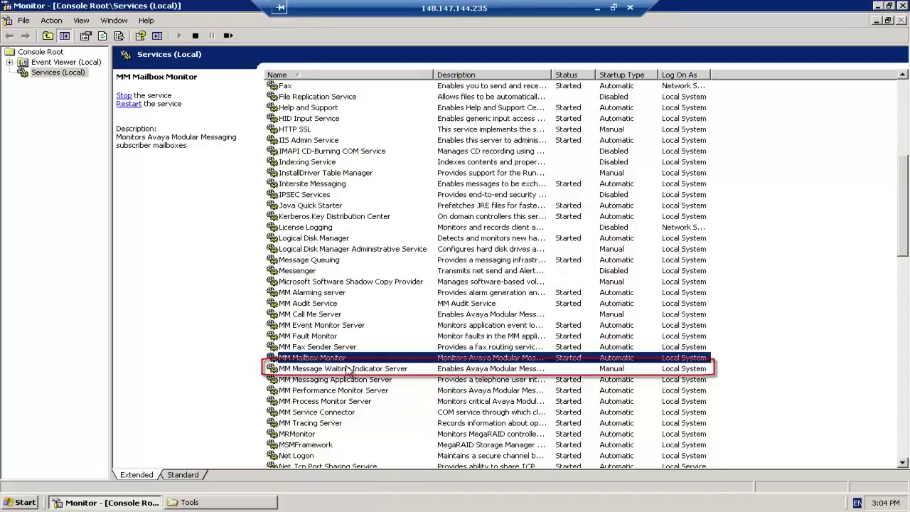
Step: Switch MM Message Waiting Indicator Server to Automatic startup and start it
double_click(347, 371)
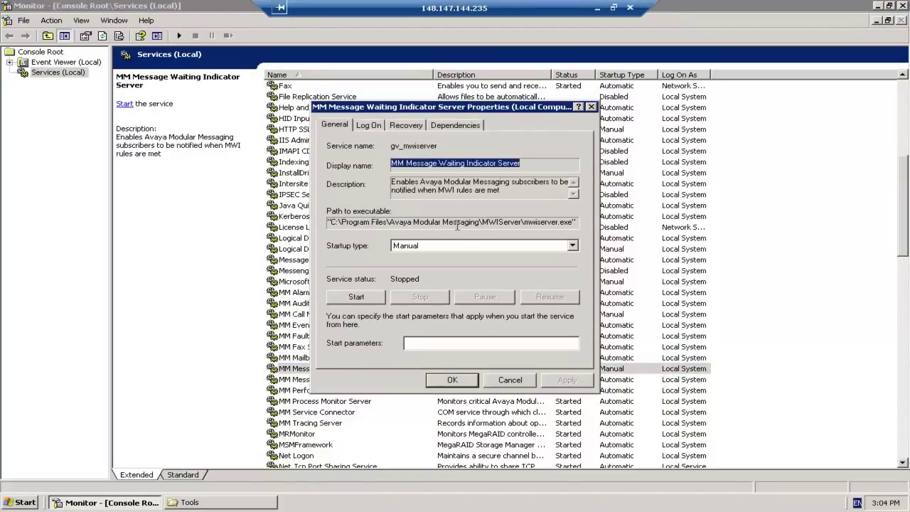
left_click(454, 247)
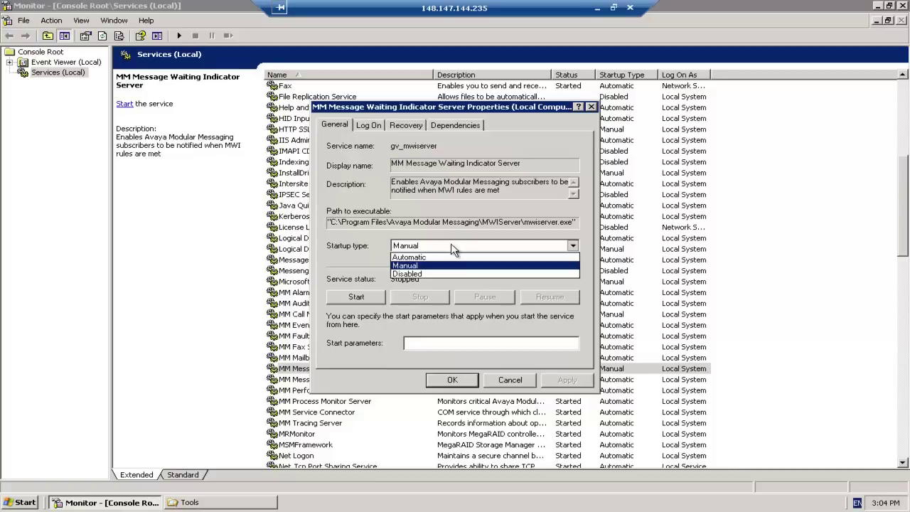
key("Up")
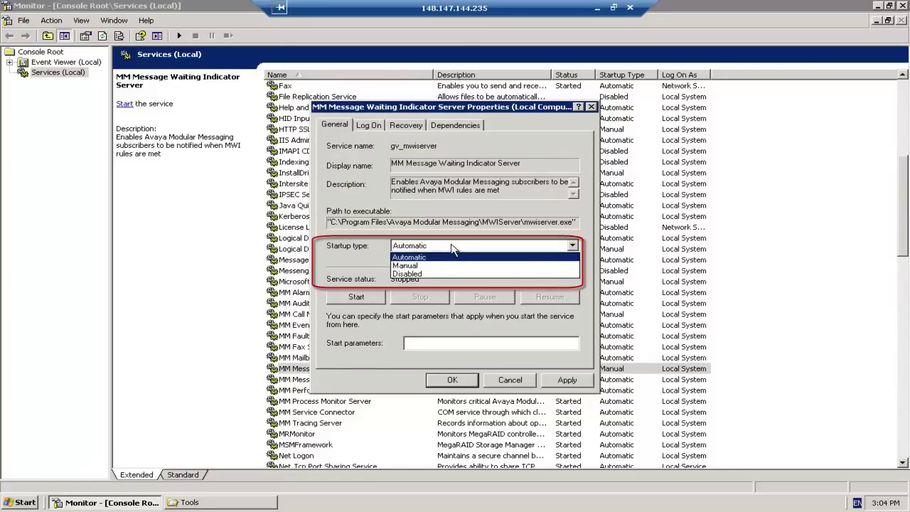
left_click(454, 247)
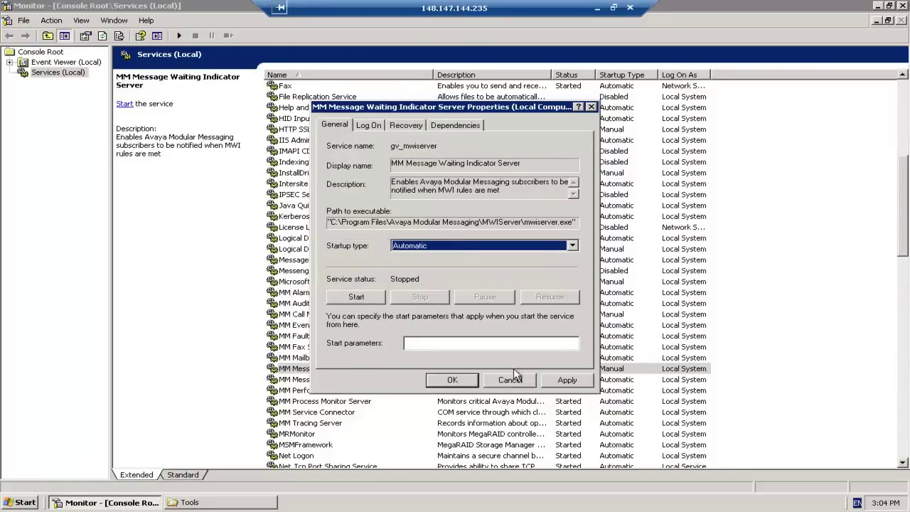
left_click(558, 386)
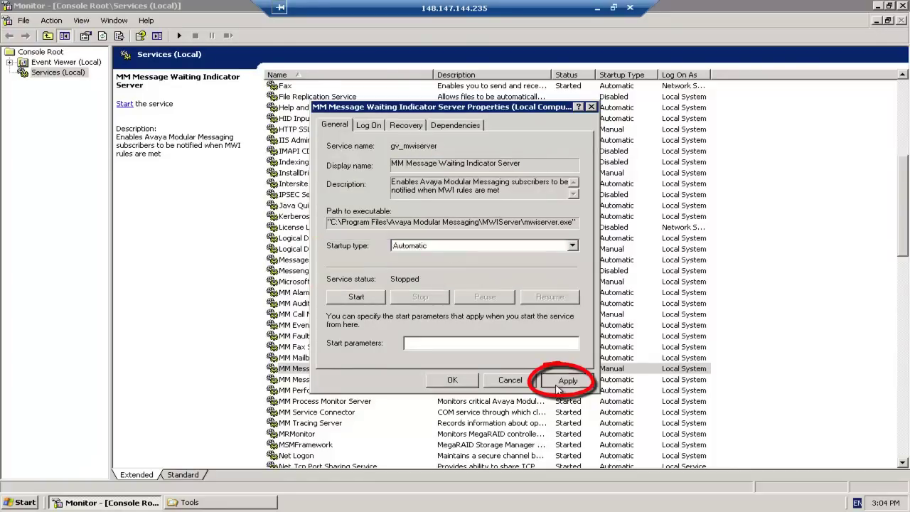
left_click(378, 301)
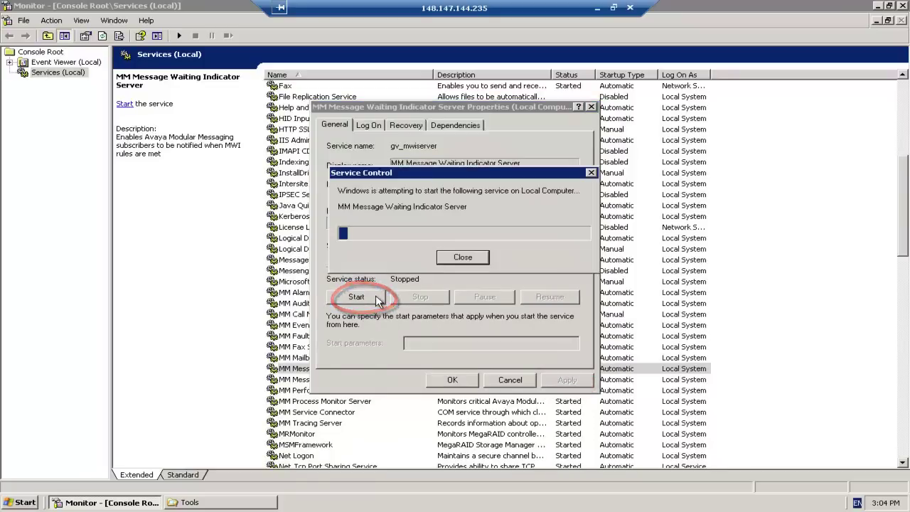
left_click(448, 380)
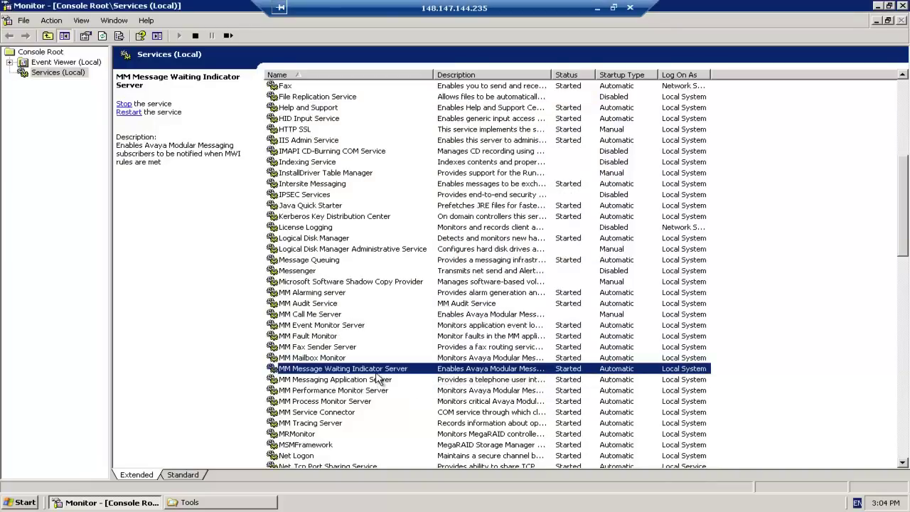
Step: Return MM Call Me Server to Automatic startup and start it running
double_click(329, 317)
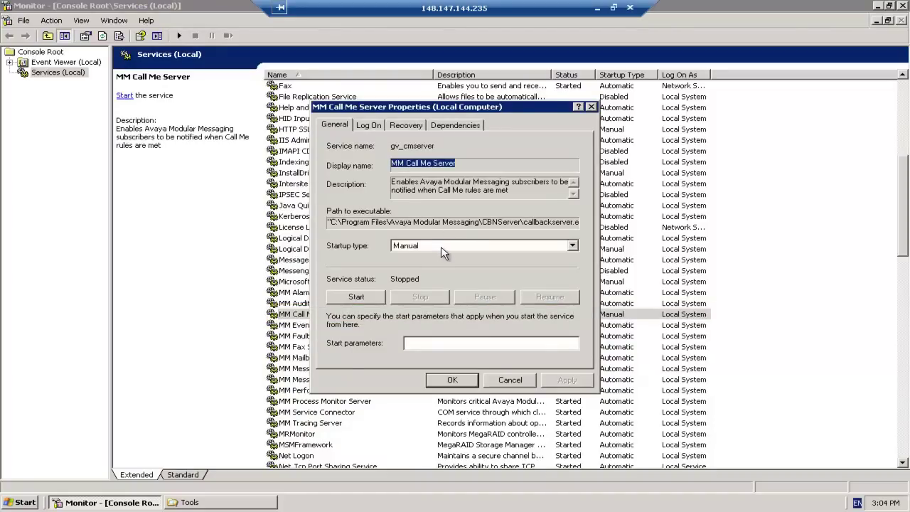
left_click(442, 252)
key("Up")
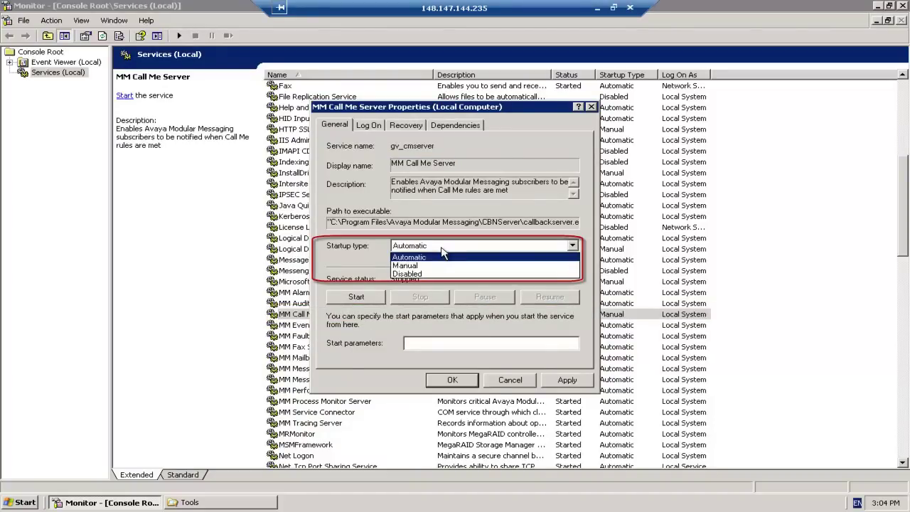
left_click(442, 250)
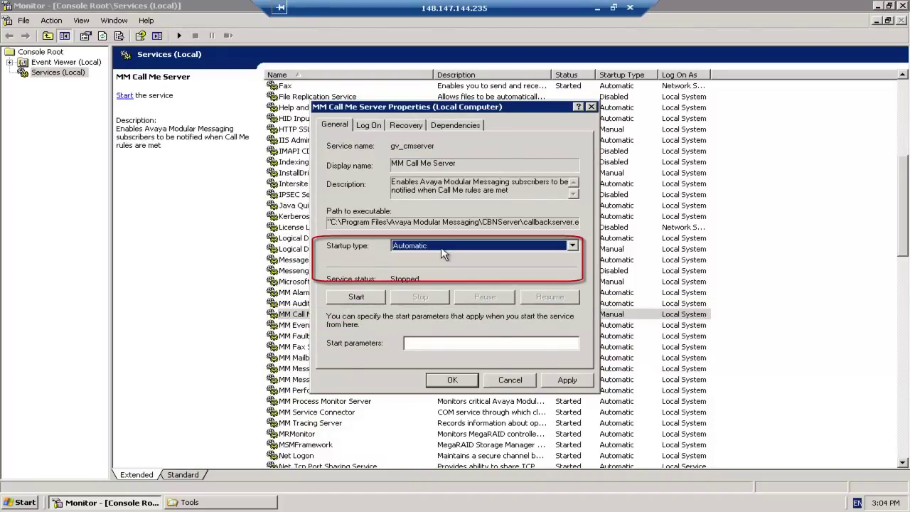
left_click(548, 379)
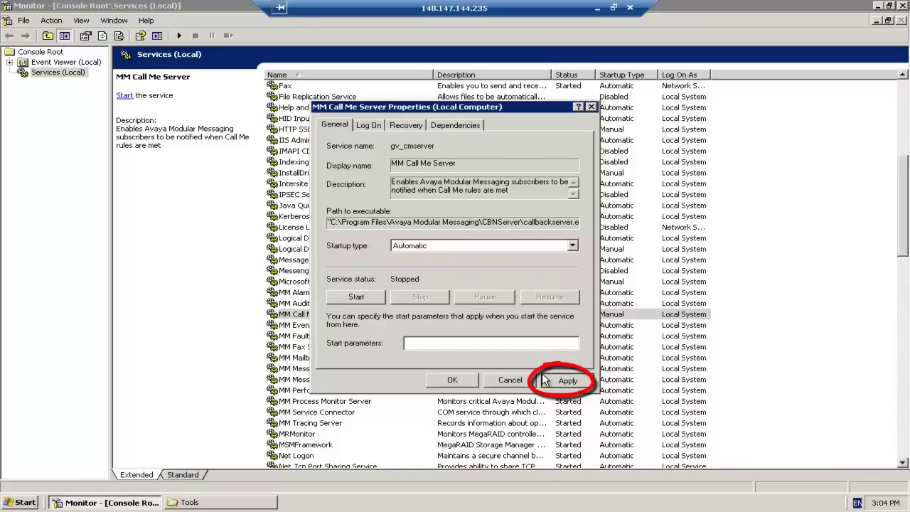
left_click(340, 299)
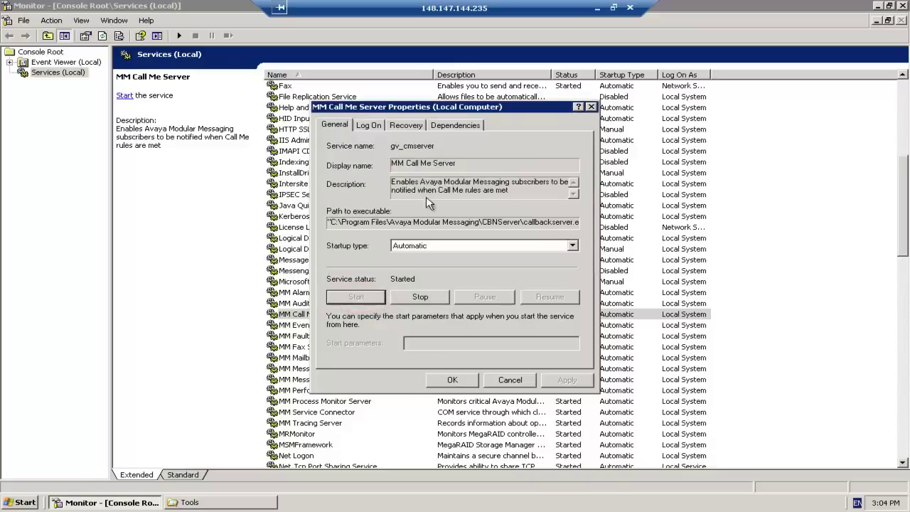
left_click(444, 380)
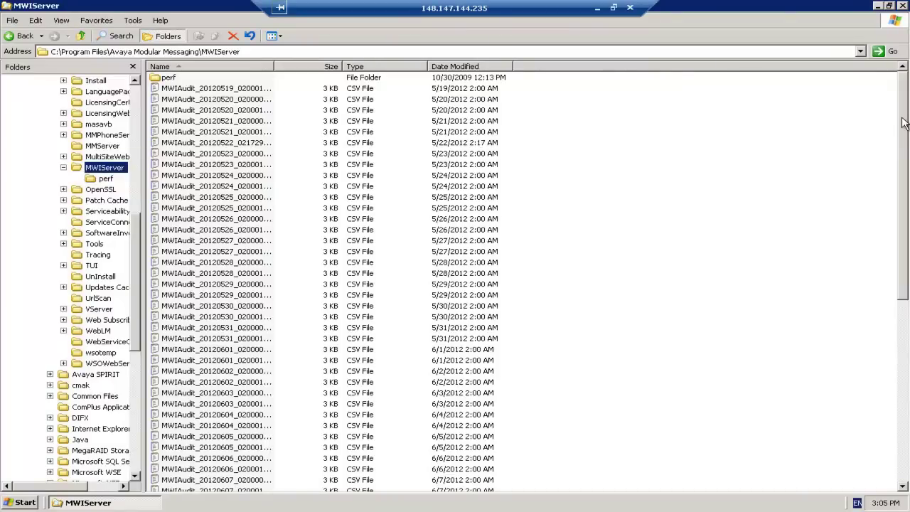
Step: Check the regenerated mwistate.mdb, then run mwiview.exe from C:\Avaya_Support\Tools\mwiview
left_click_drag(903, 121, 897, 311)
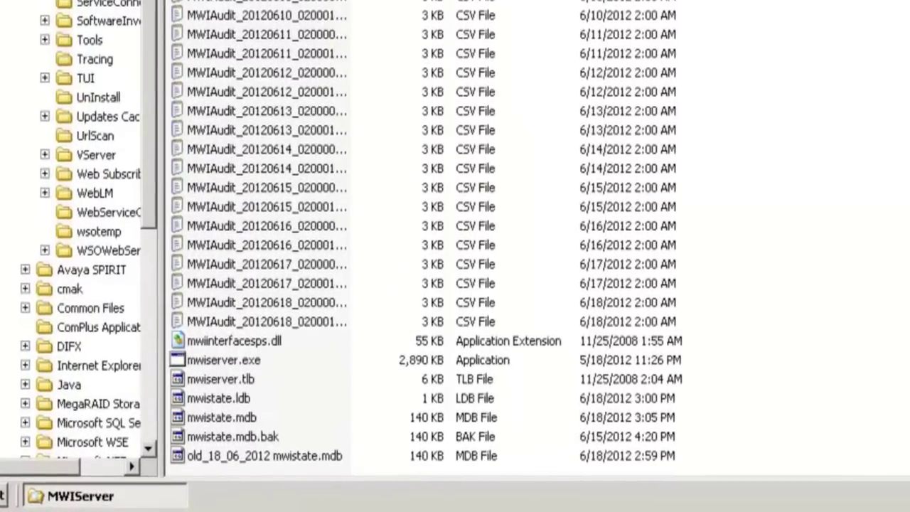
left_click(205, 415)
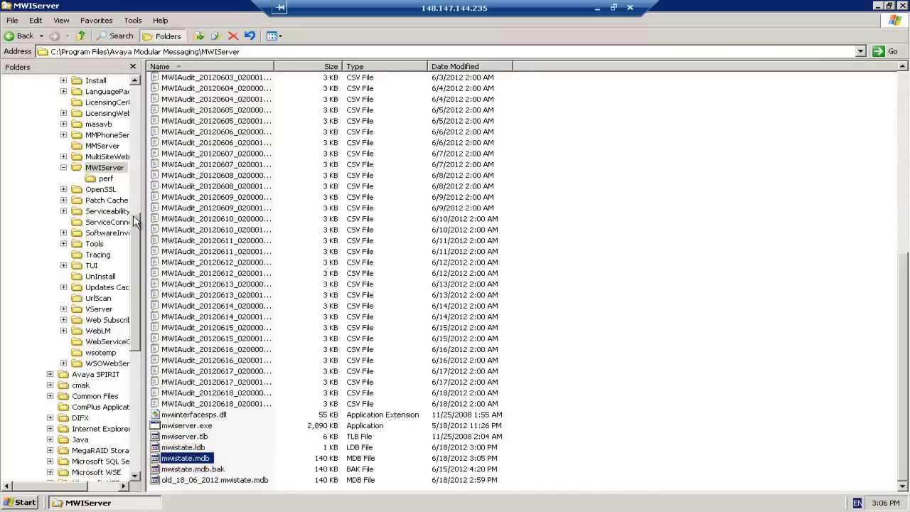
left_click_drag(135, 220, 141, 81)
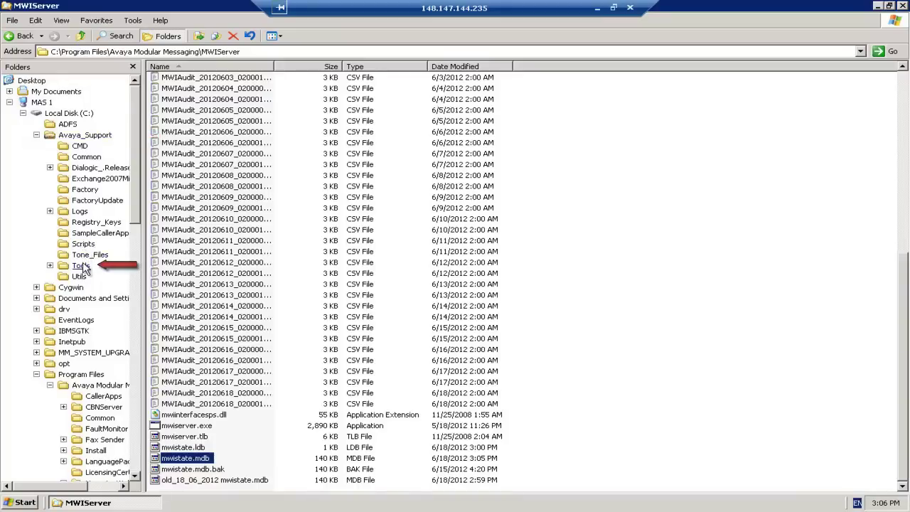
left_click(81, 266)
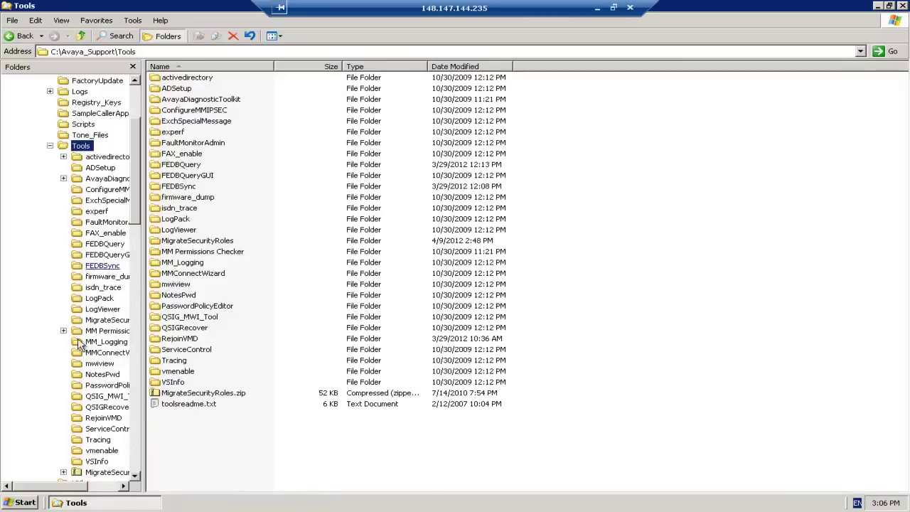
left_click(91, 364)
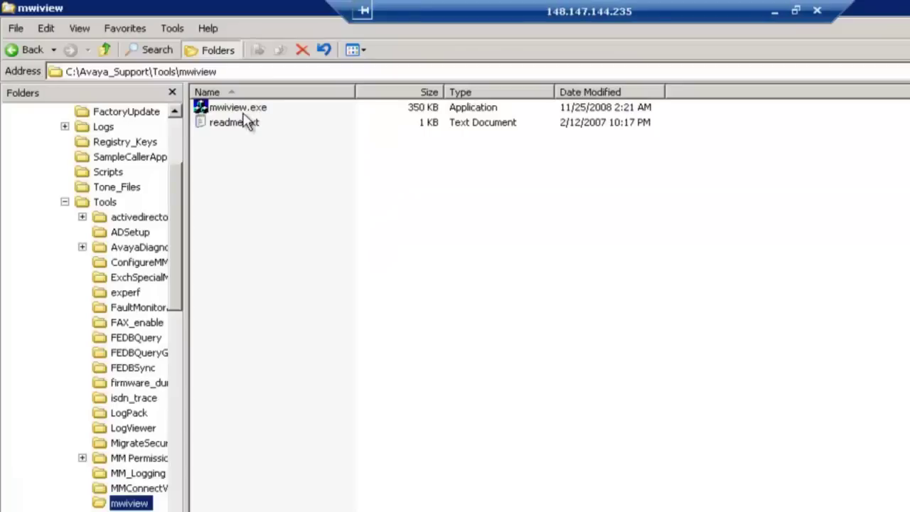
left_click(249, 112)
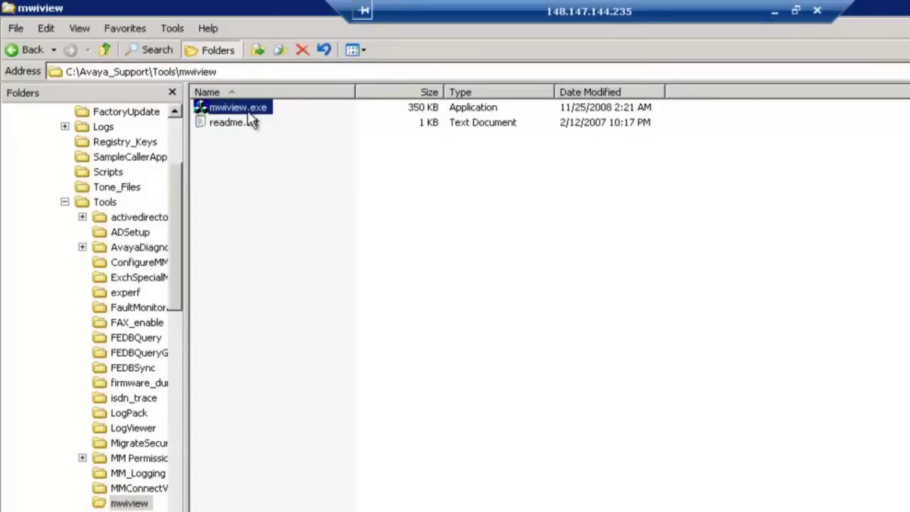
double_click(249, 112)
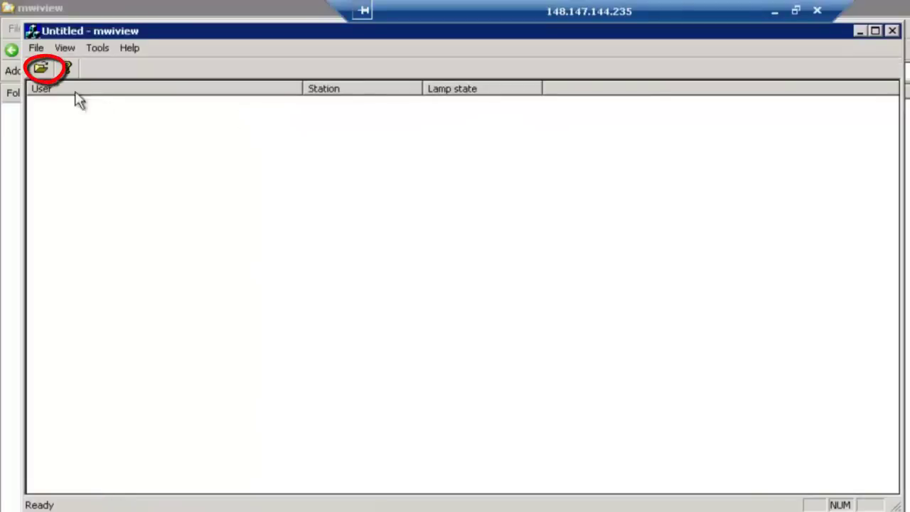
Step: Open MWIServer\mwistate.mdb in mwiview to list each user's station and lamp state
left_click(41, 67)
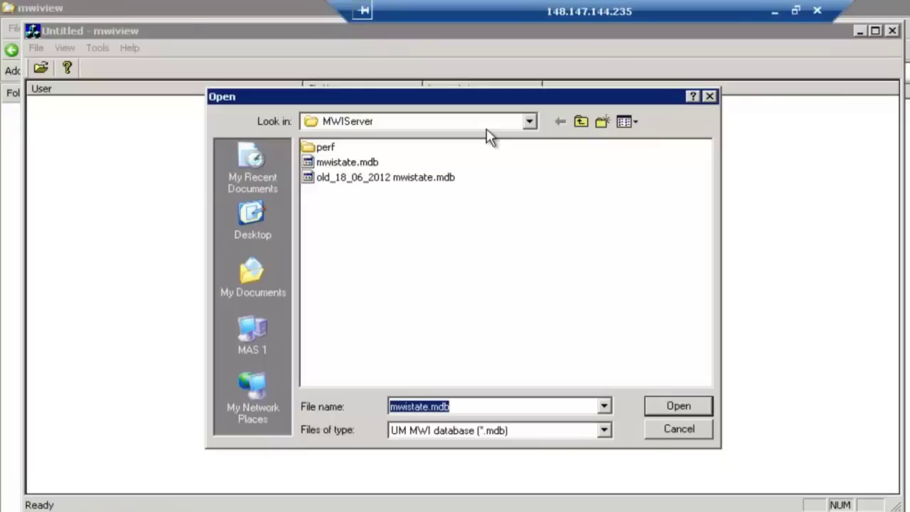
left_click(529, 122)
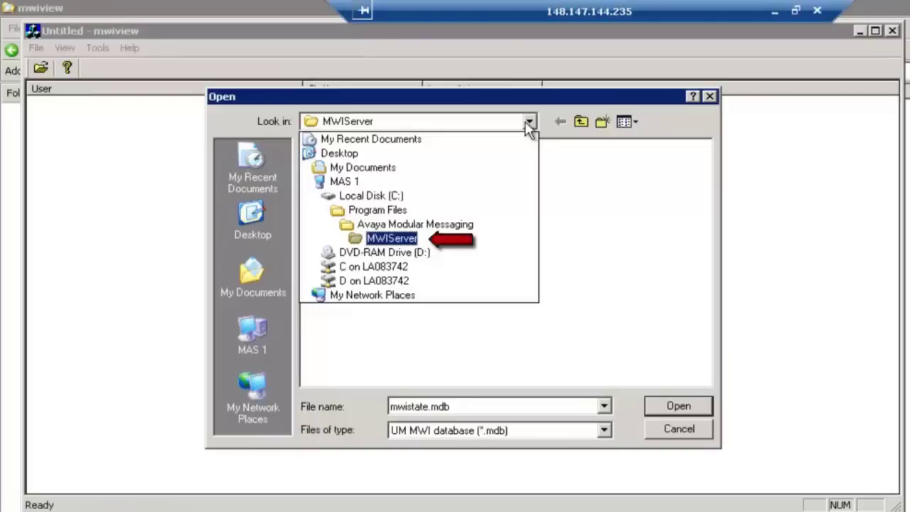
left_click(603, 184)
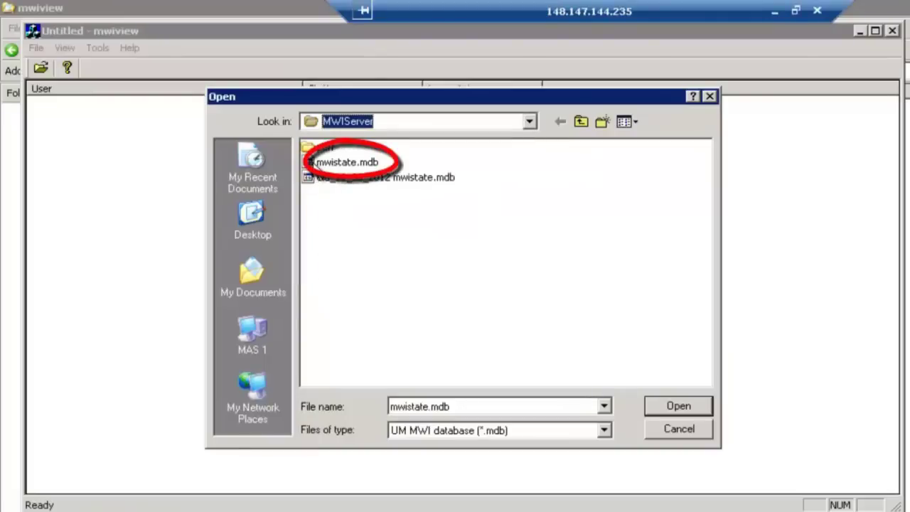
mouse_move(348, 162)
double_click(321, 164)
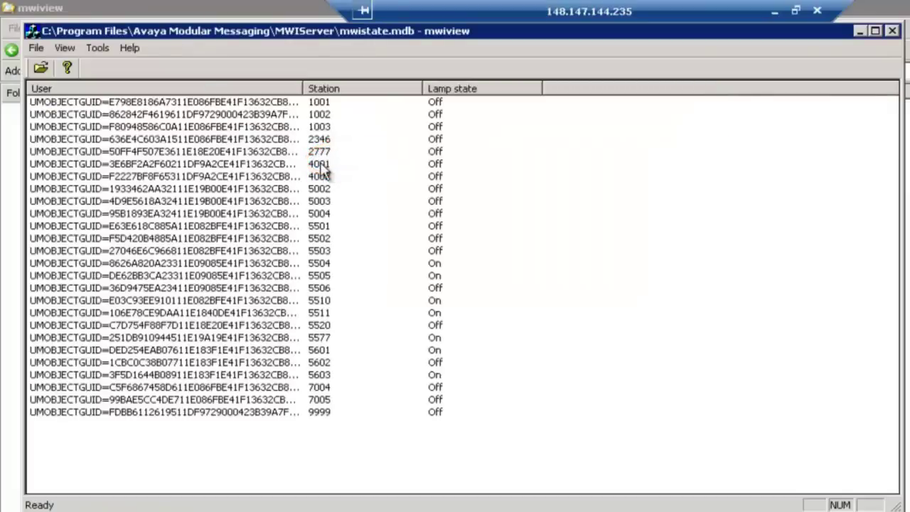
left_click(59, 44)
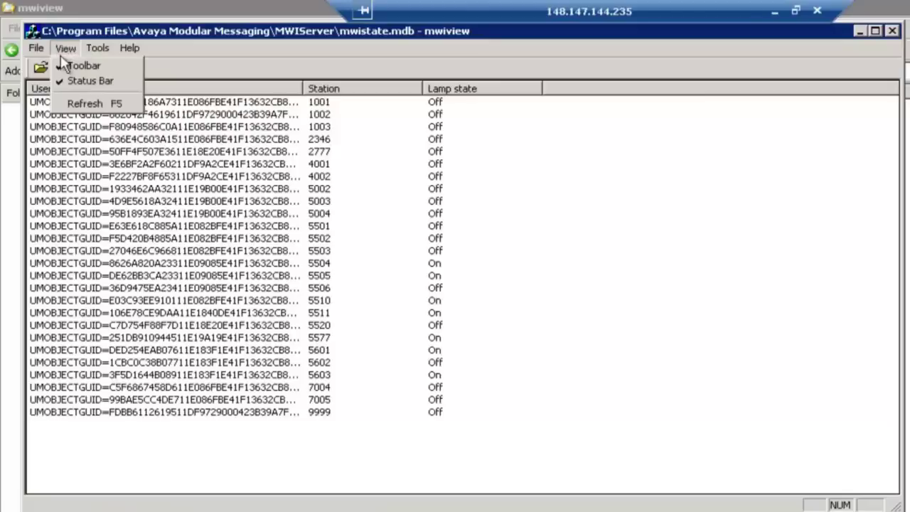
left_click(70, 105)
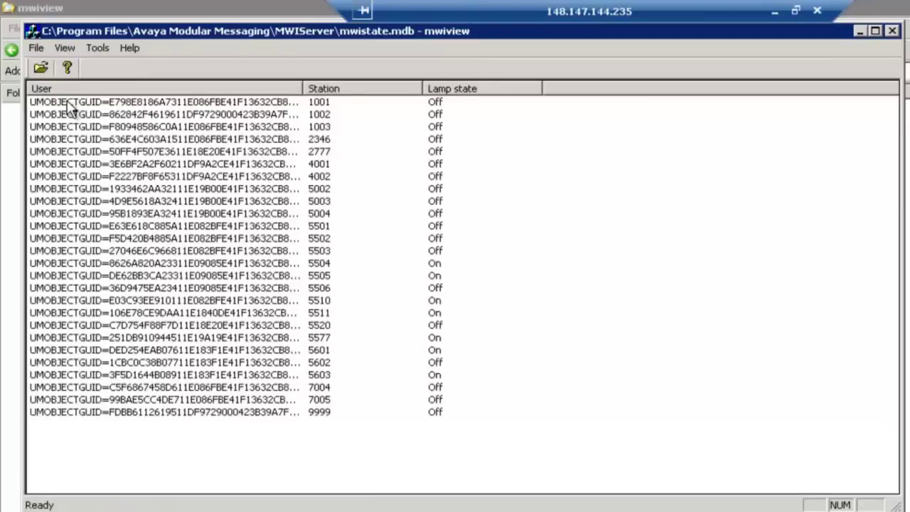